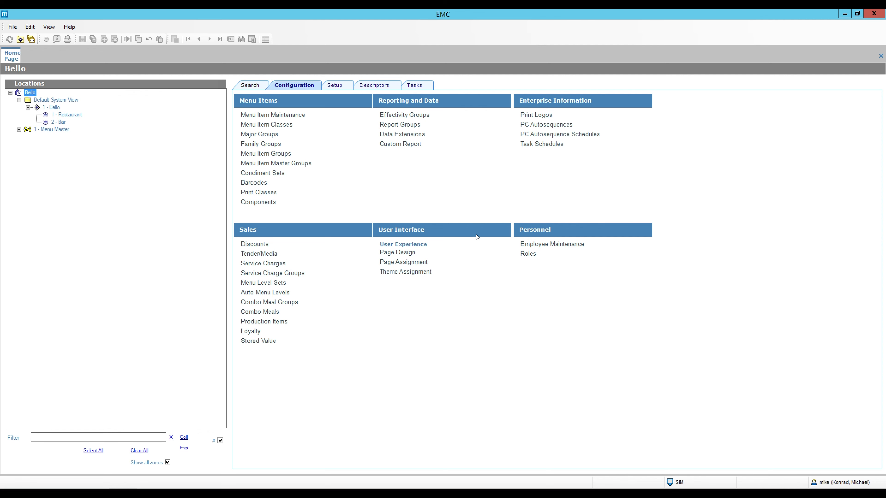
# - Open Employee Maintenance under Personnel, listing the 47 employee records
pyautogui.click(545, 244)
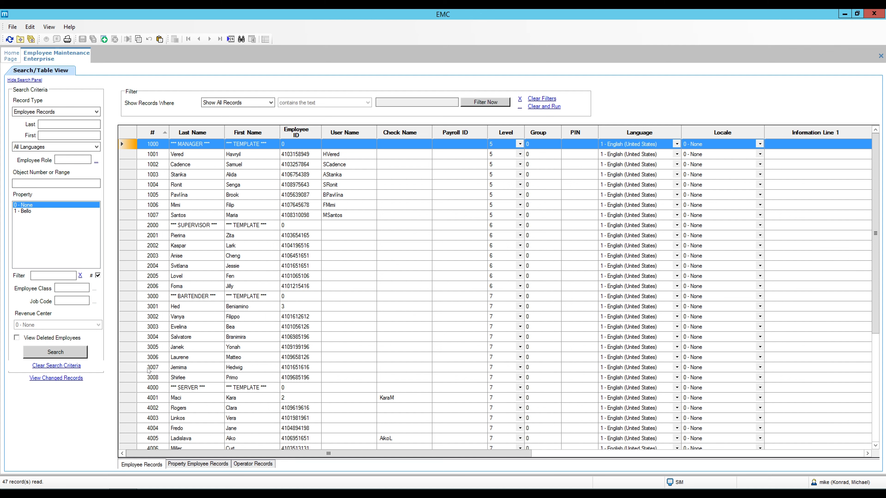
# - Scroll to the bottom of the employee grid and open employee 80003's record
pyautogui.click(129, 379)
pyautogui.scroll(-6, 129, 379)
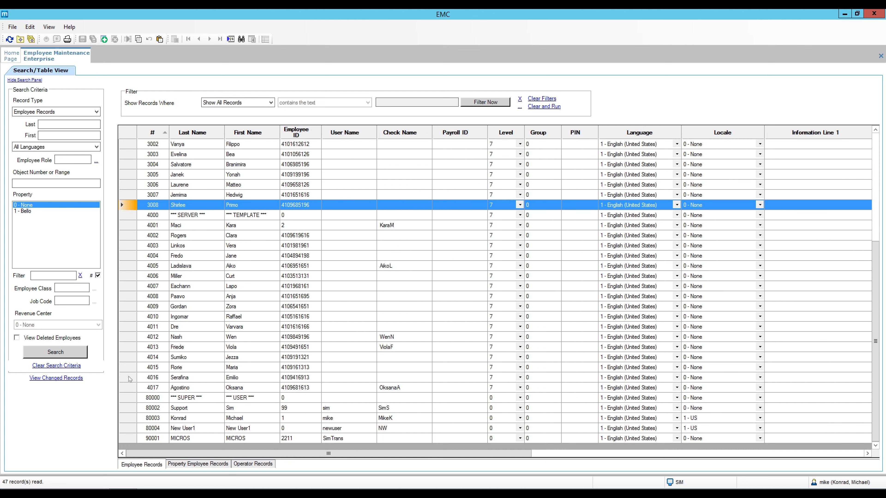
pyautogui.click(124, 420)
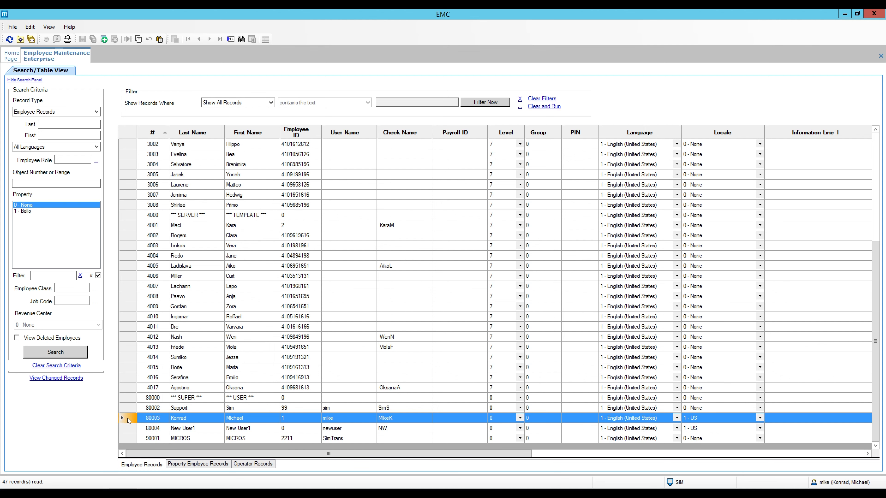
pyautogui.doubleClick(127, 419)
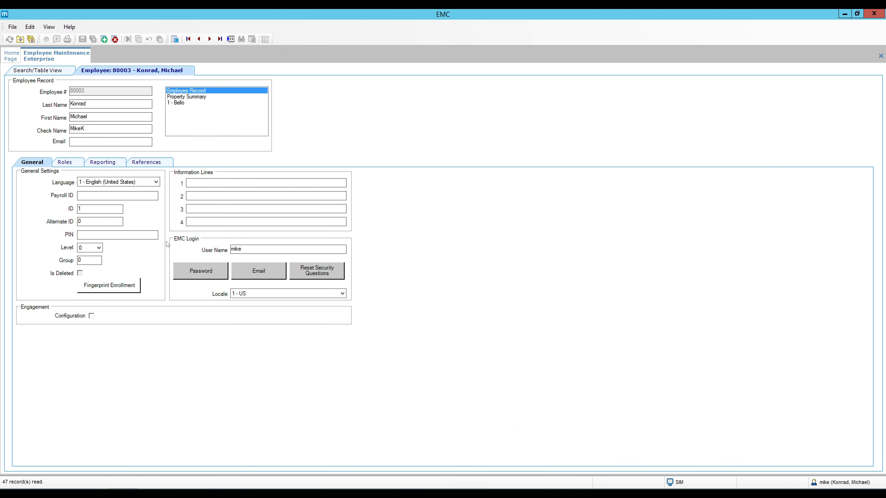
# - View the employee's Property Summary and list the employee classes, currently 1 - Manager
pyautogui.click(65, 163)
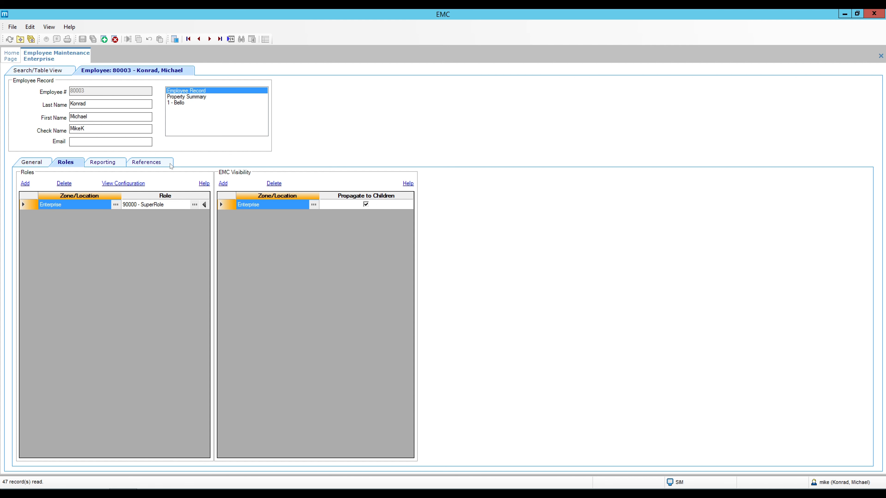
pyautogui.click(189, 98)
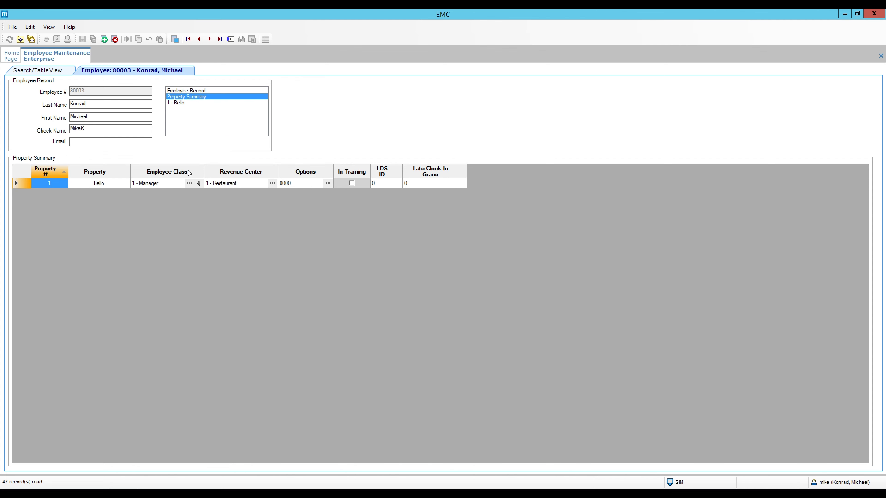
pyautogui.click(189, 184)
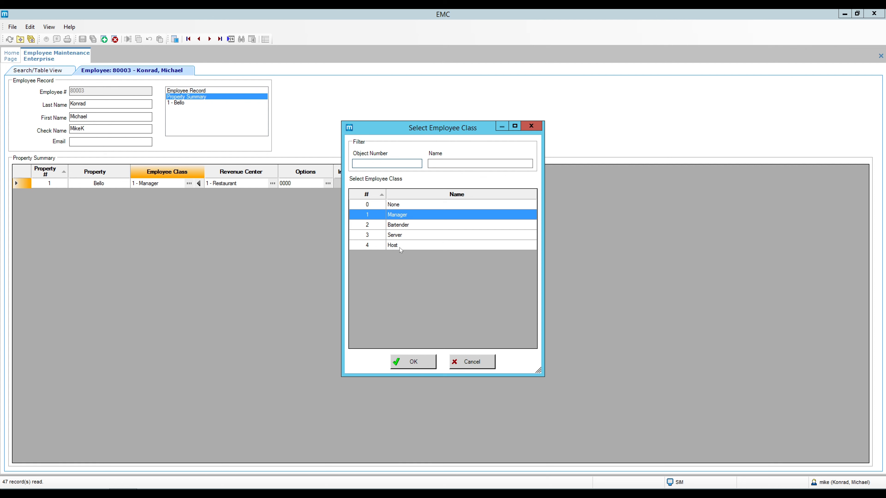
# - Leave the class as Manager and open Employee Classes for property 1 - Bello
pyautogui.click(531, 126)
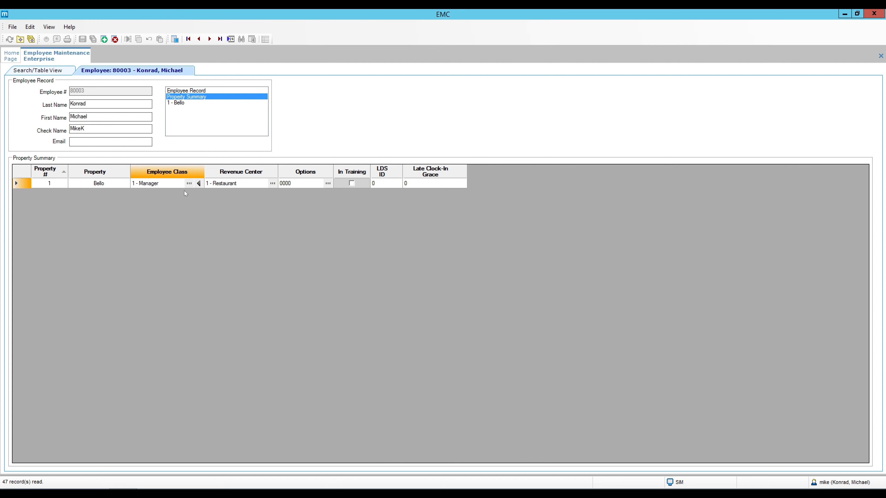
pyautogui.click(11, 56)
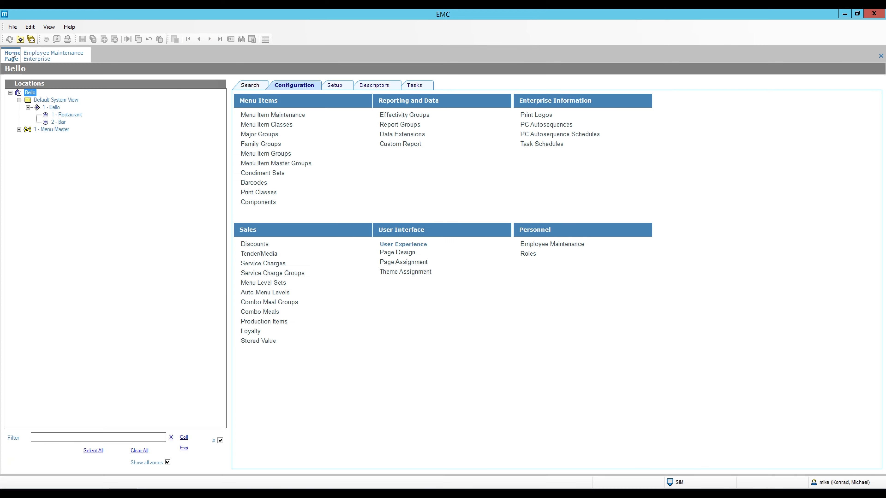
pyautogui.click(62, 107)
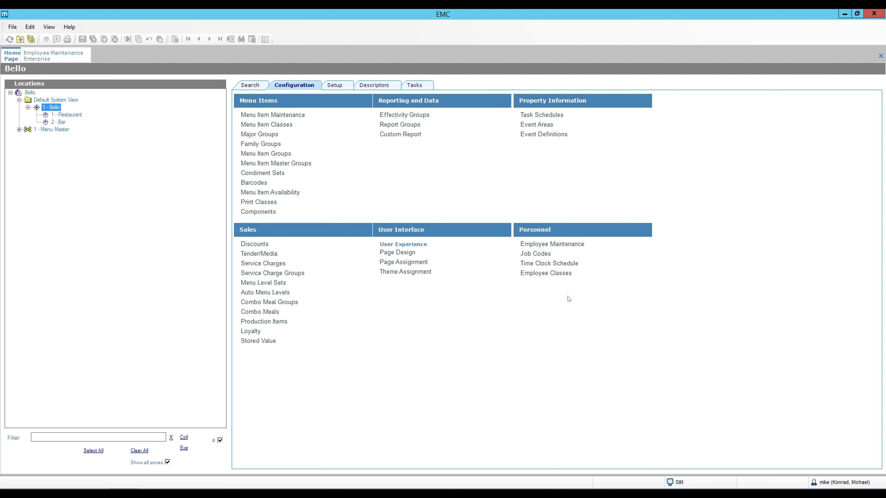
pyautogui.click(534, 275)
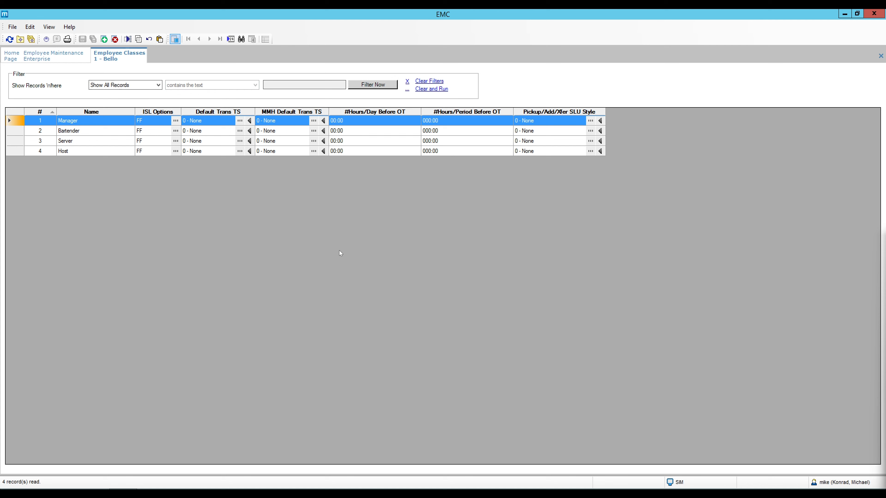
# - Recheck the employee's class unchanged, then open Bello's Manager class record
pyautogui.click(77, 57)
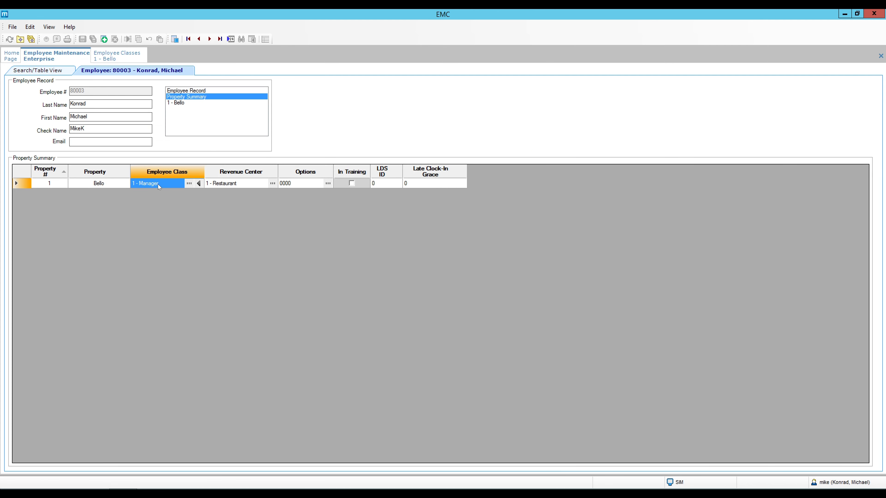
pyautogui.click(189, 184)
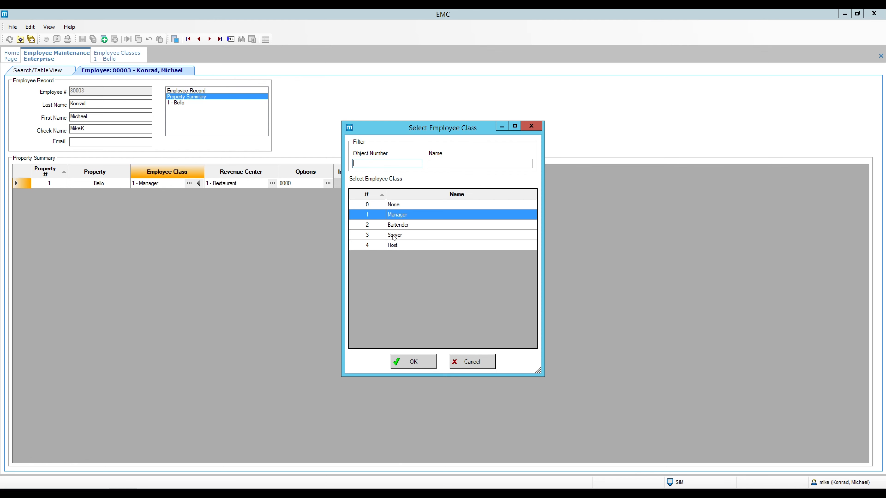
pyautogui.click(531, 127)
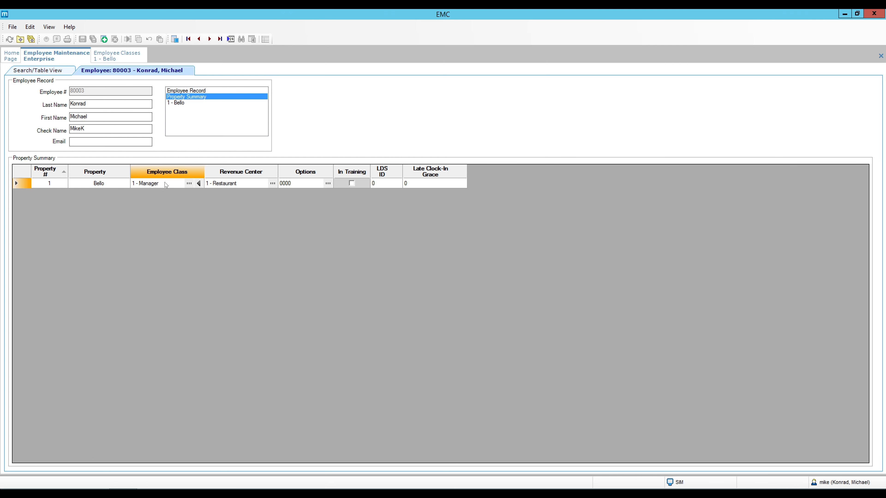
pyautogui.click(136, 54)
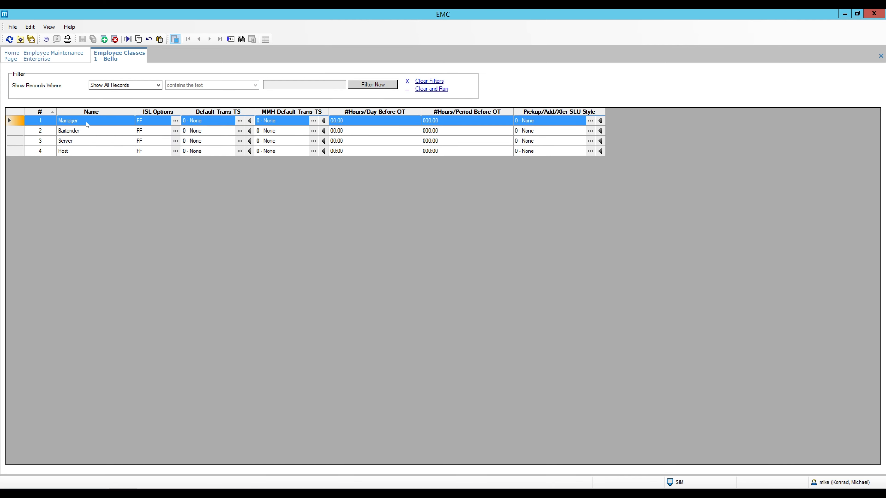
pyautogui.doubleClick(14, 121)
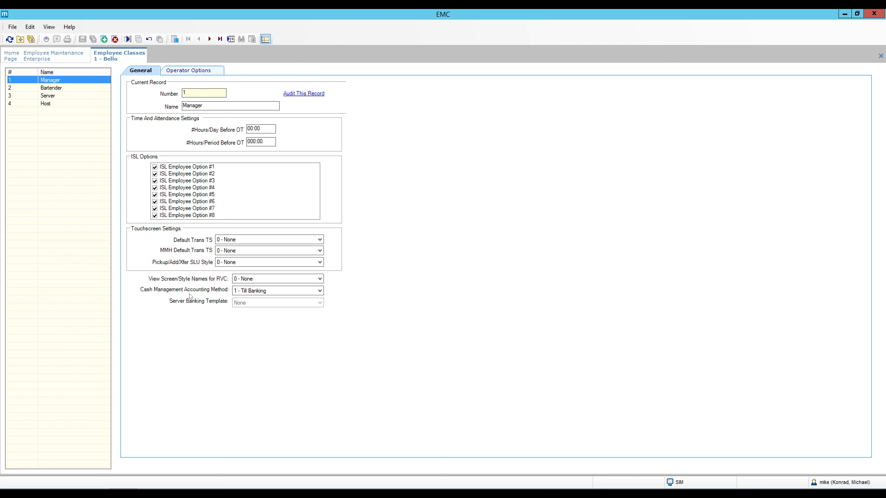
# - Keep Restaurant's operator type at 1 - On Demand and show its operator options checklist
pyautogui.click(189, 72)
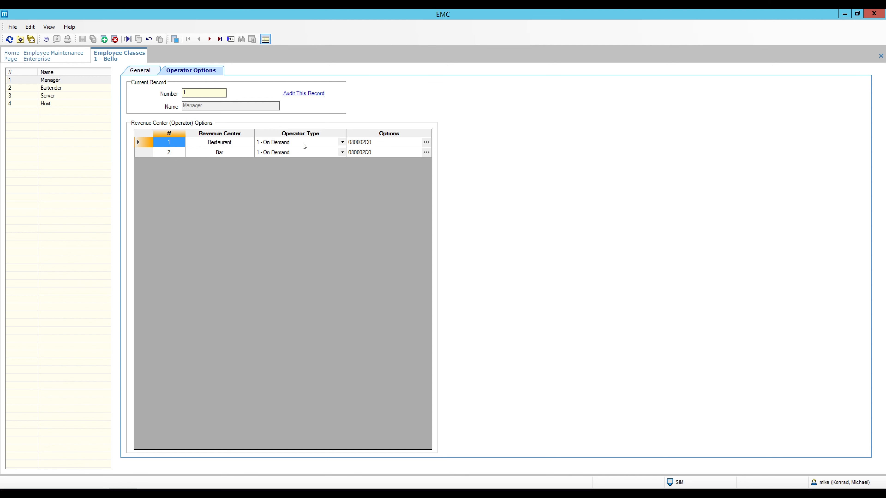
pyautogui.click(343, 145)
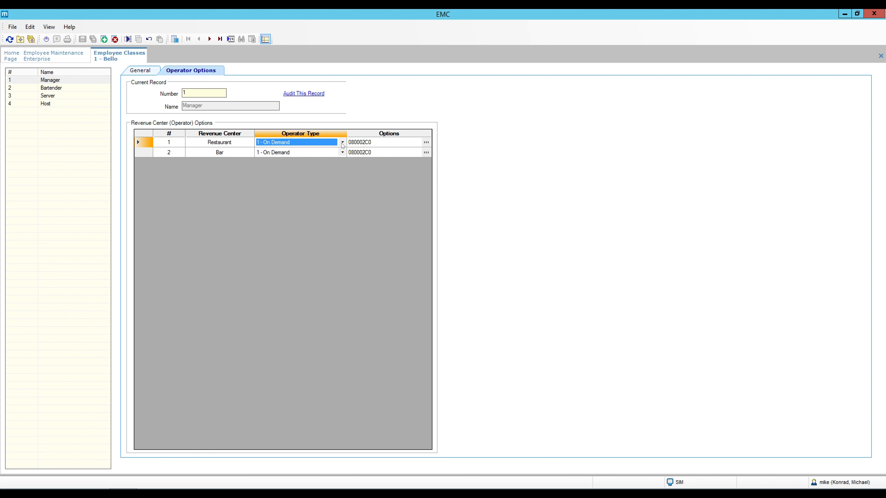
pyautogui.click(343, 145)
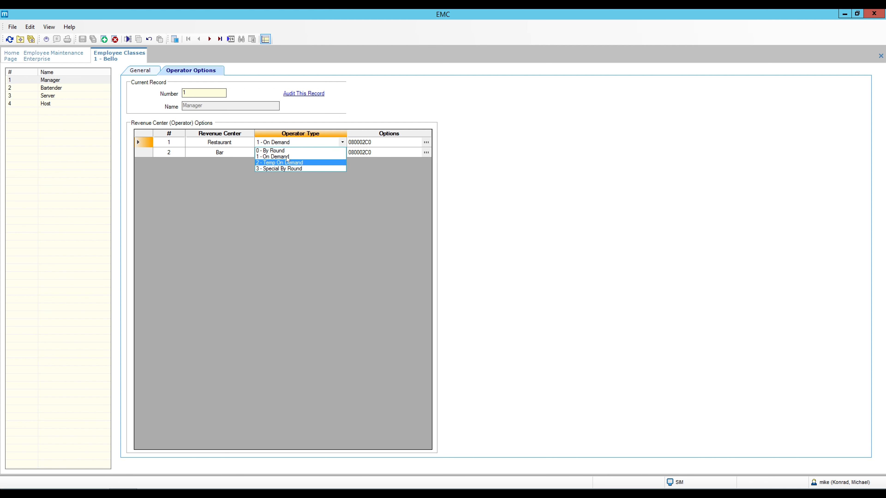
pyautogui.click(382, 197)
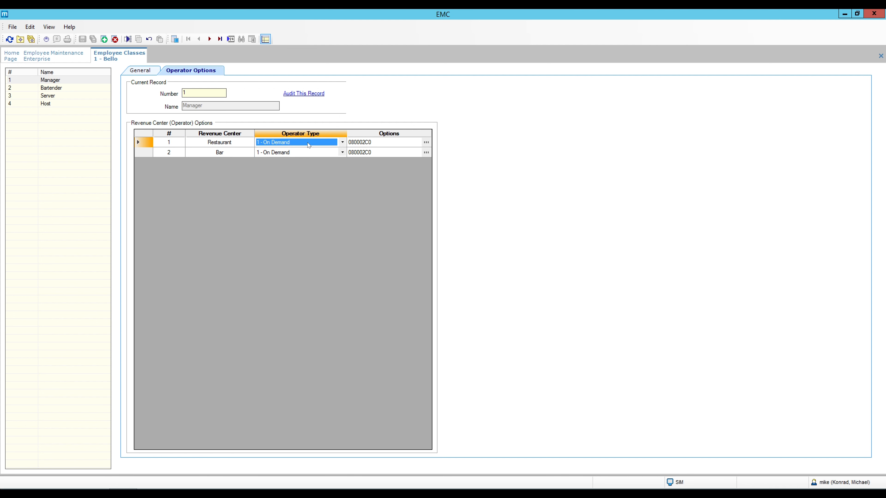
pyautogui.click(308, 143)
pyautogui.click(380, 182)
pyautogui.click(426, 142)
pyautogui.moveTo(444, 131); pyautogui.dragTo(298, 172)
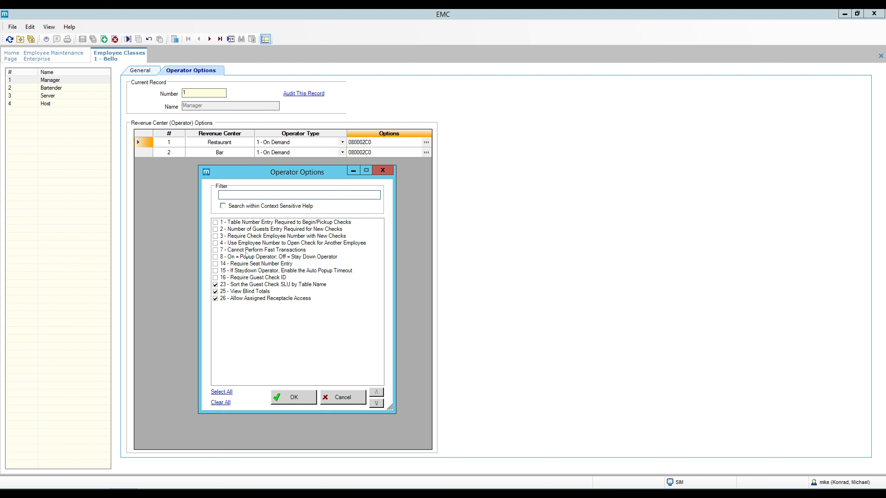
pyautogui.moveTo(241, 259)
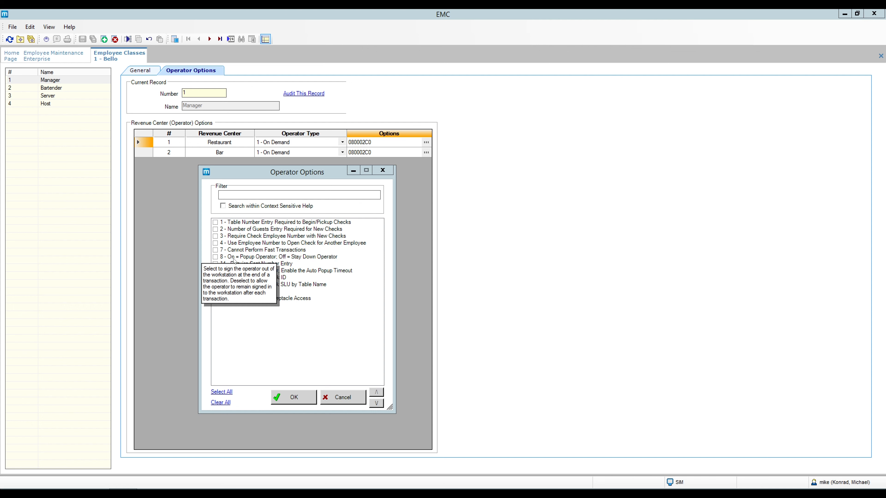
pyautogui.click(316, 346)
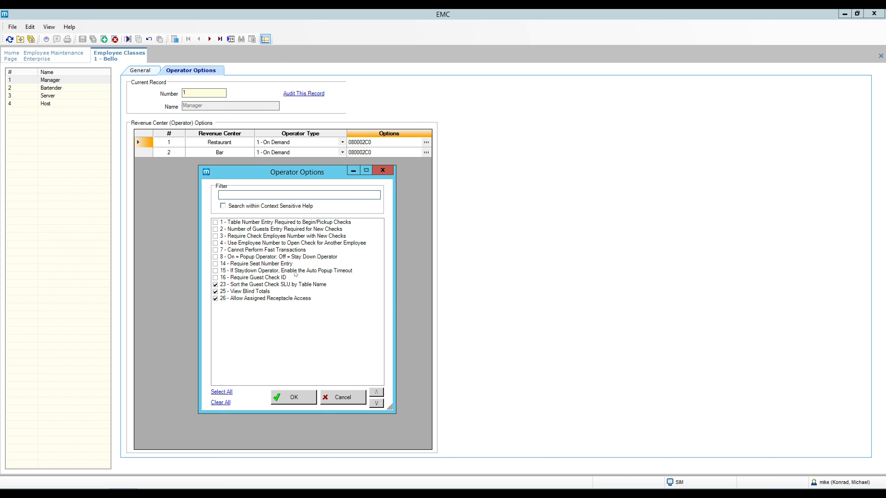
# - Enable option 15, staydown auto popup timeout, for Restaurant, giving Options 080202C0
pyautogui.click(215, 271)
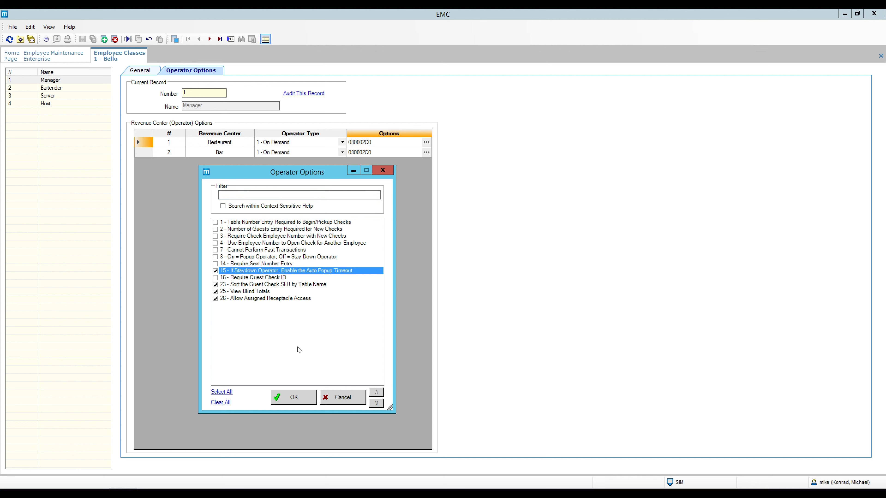
pyautogui.click(294, 398)
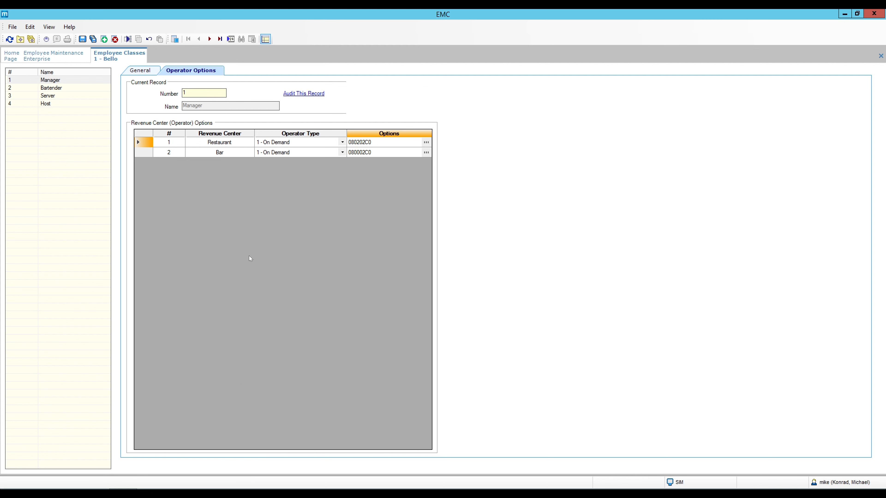
# - Enable option 15 for the Bar revenue center, also giving Options 080202C0
pyautogui.click(426, 153)
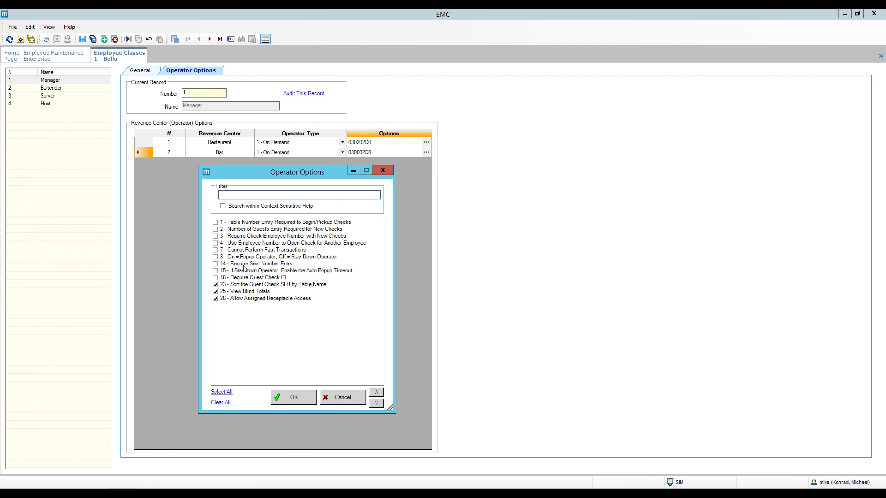
pyautogui.click(236, 271)
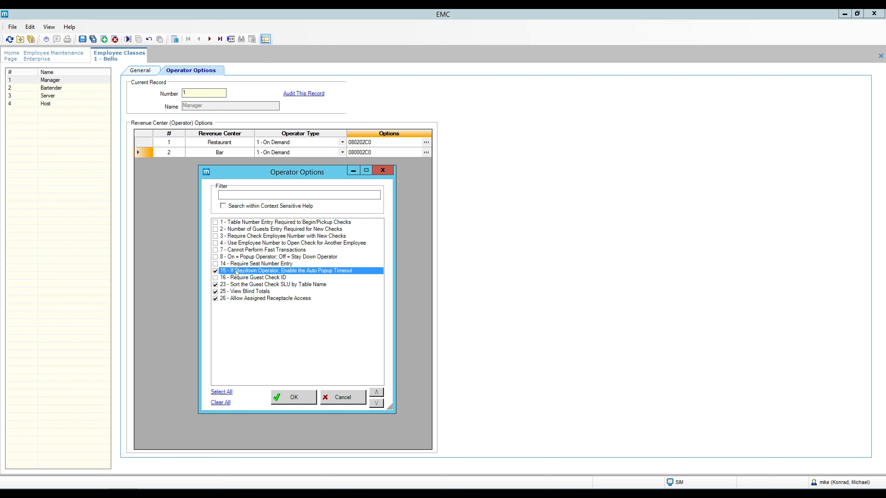
pyautogui.click(294, 401)
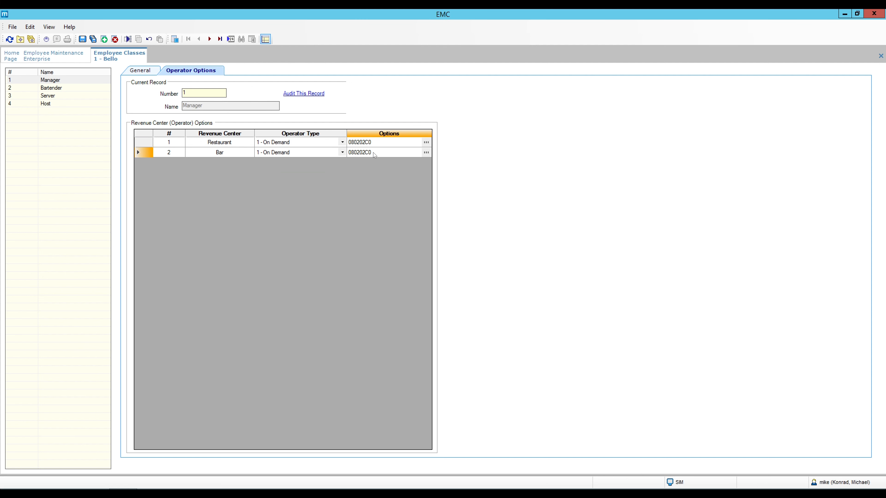
# - Recheck the Bar options unchanged and save the Manager employee class
pyautogui.click(220, 154)
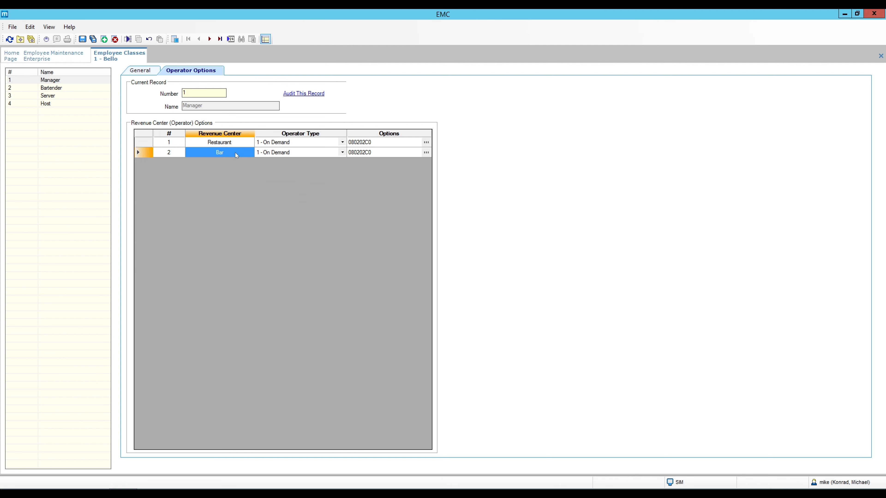
pyautogui.click(426, 154)
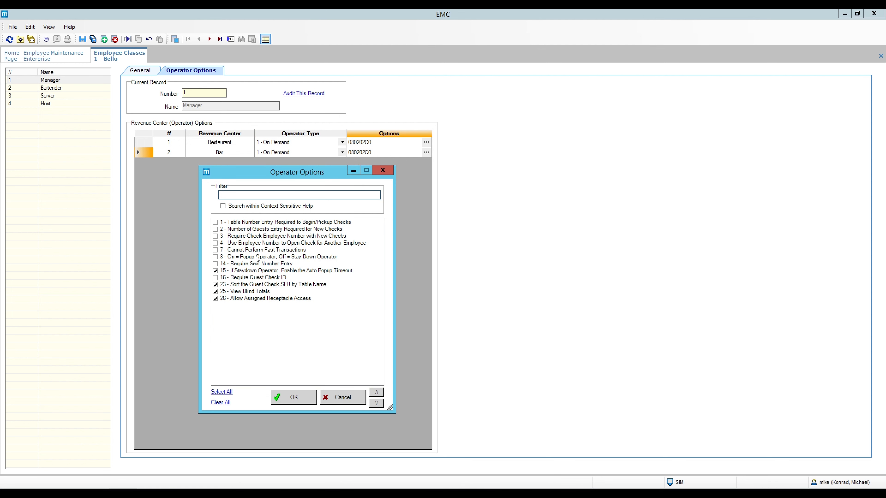
pyautogui.click(291, 398)
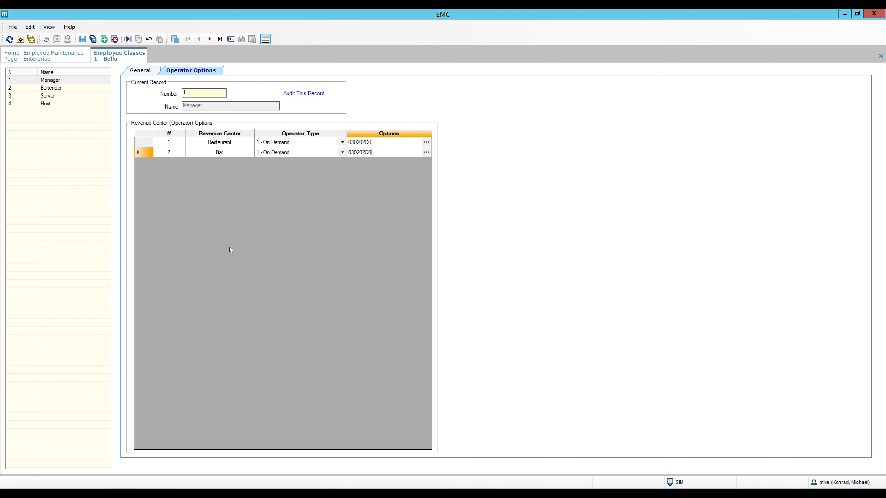
pyautogui.click(233, 154)
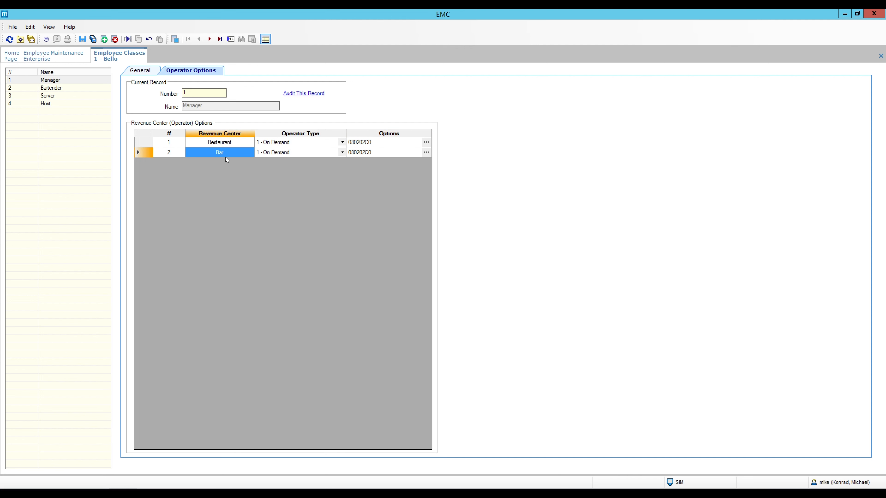
pyautogui.click(236, 142)
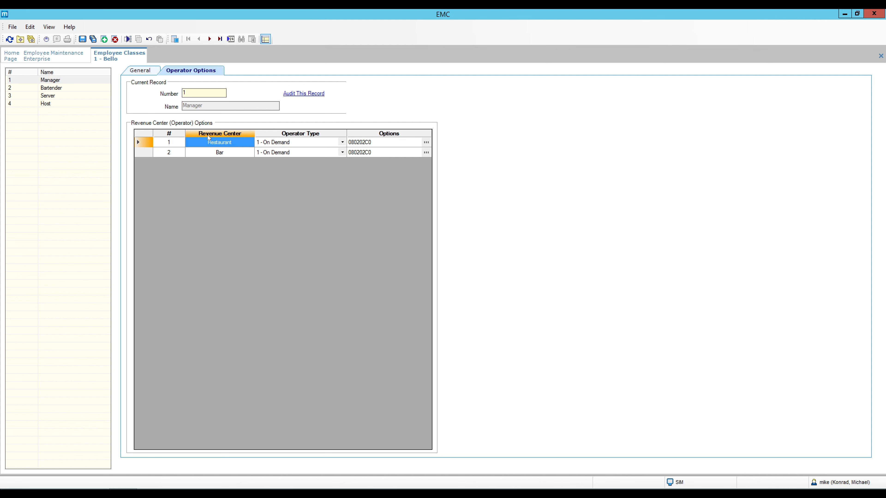
pyautogui.click(82, 39)
pyautogui.click(11, 56)
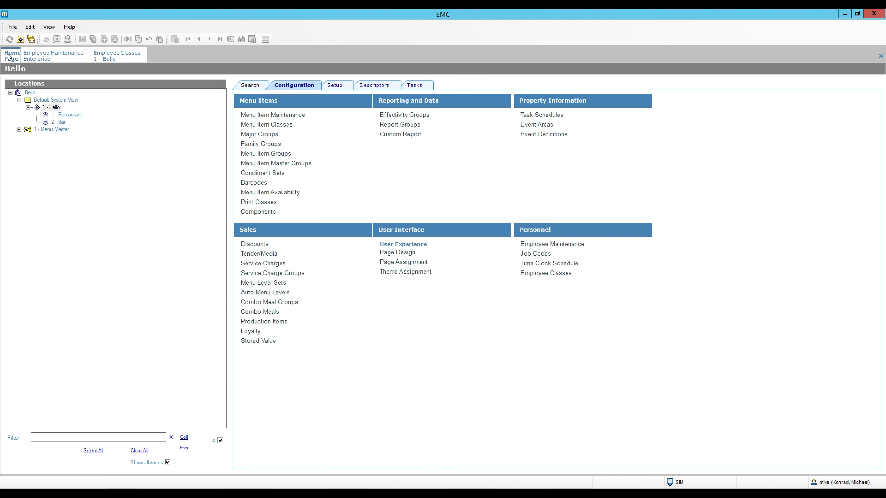
pyautogui.click(53, 108)
pyautogui.click(333, 86)
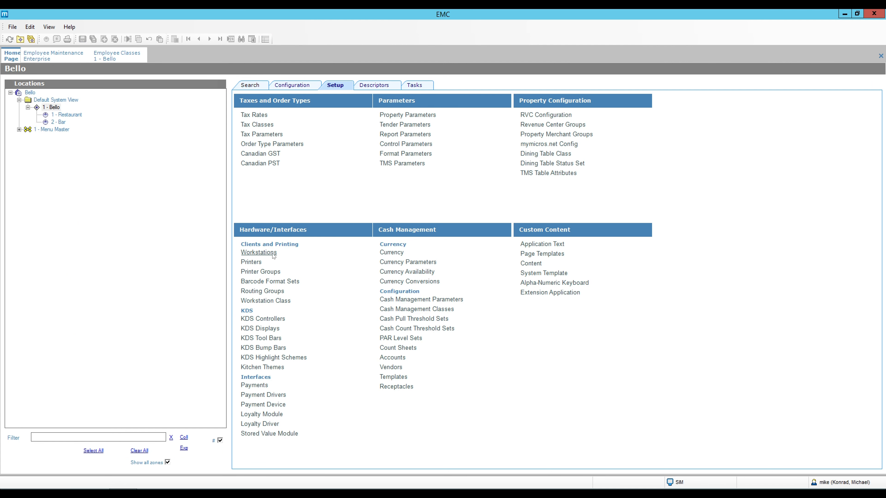
pyautogui.click(56, 108)
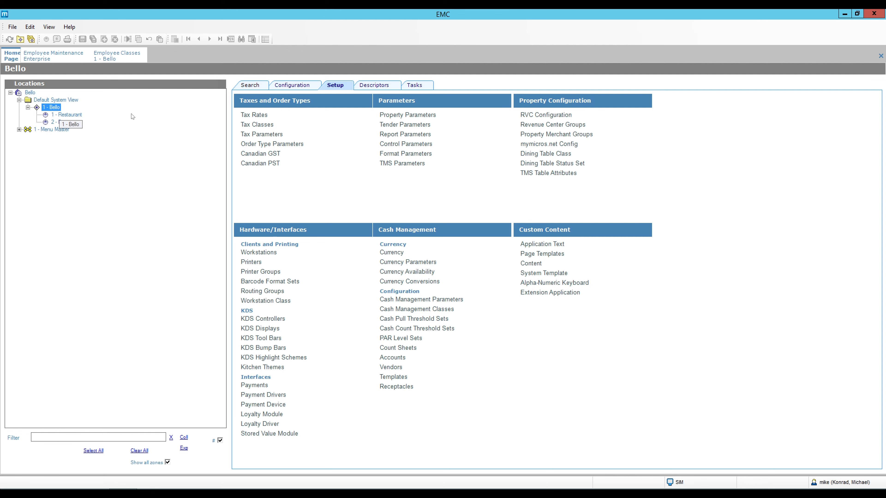
pyautogui.click(342, 85)
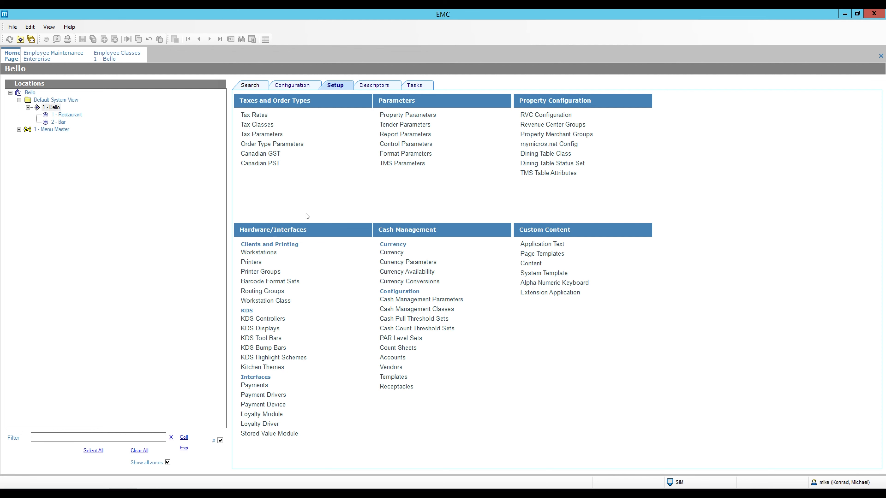
pyautogui.click(267, 253)
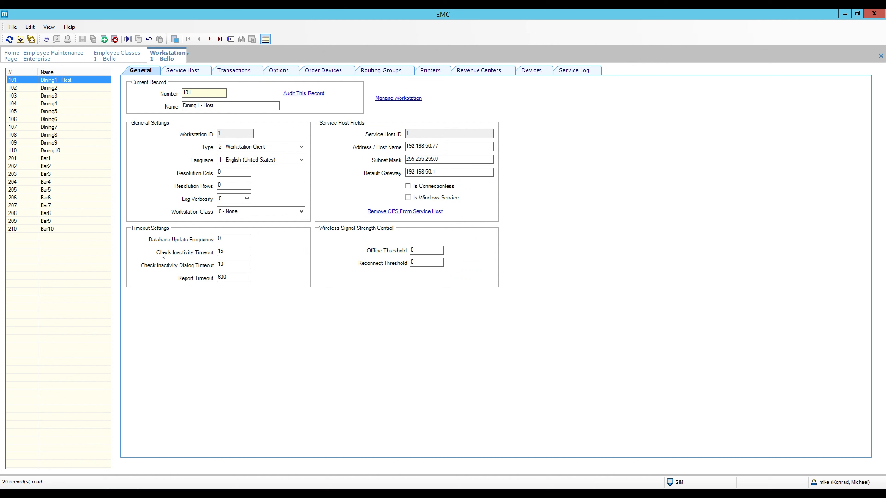
pyautogui.moveTo(205, 257)
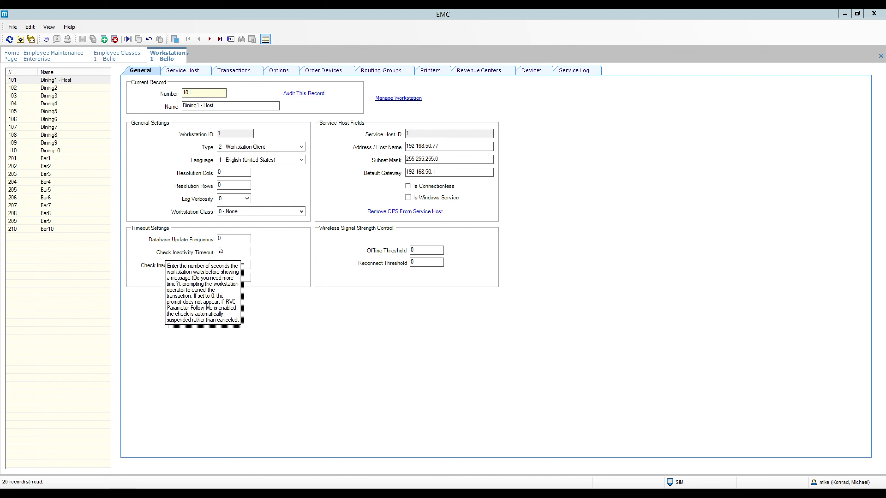
pyautogui.click(200, 256)
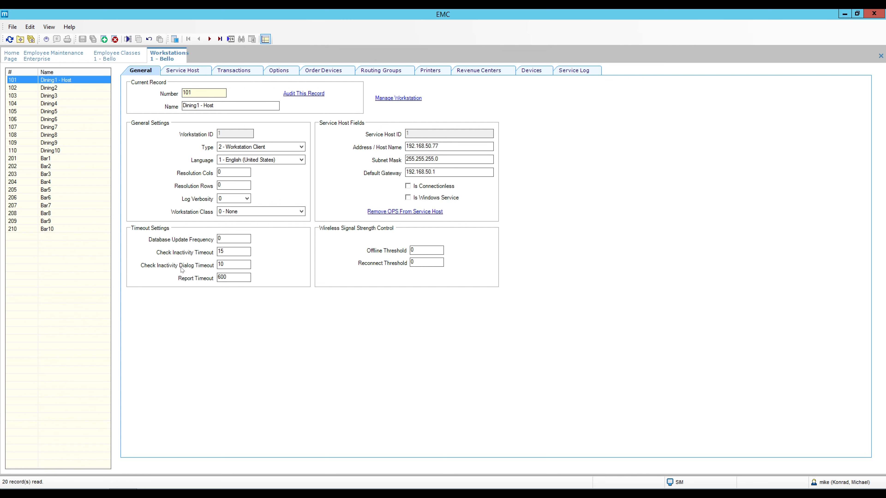
pyautogui.moveTo(186, 270)
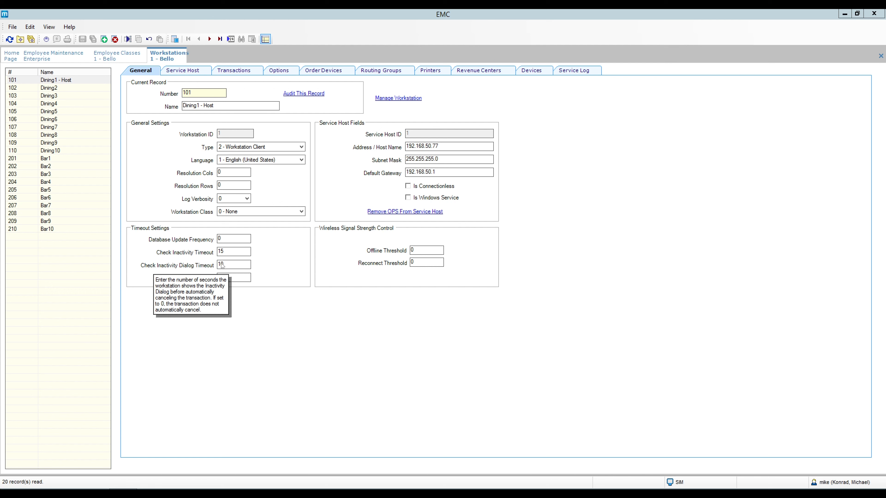
pyautogui.click(288, 309)
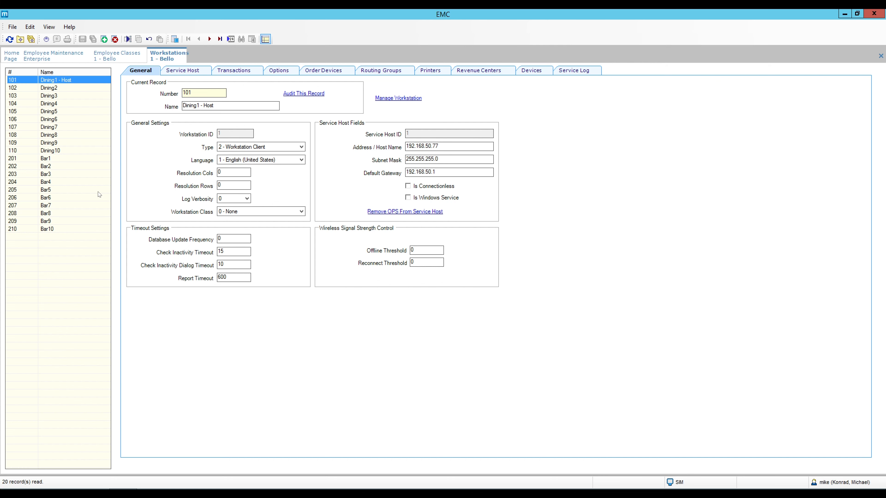
pyautogui.rightClick(171, 55)
pyautogui.click(192, 58)
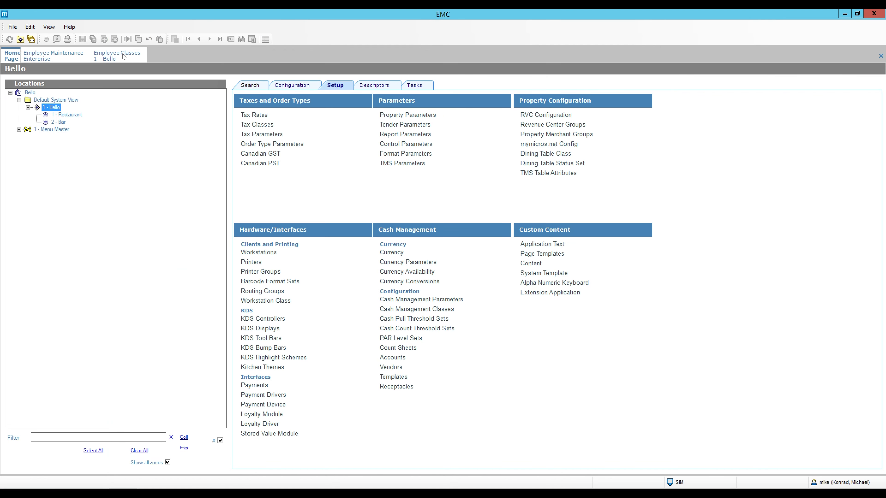
pyautogui.click(124, 56)
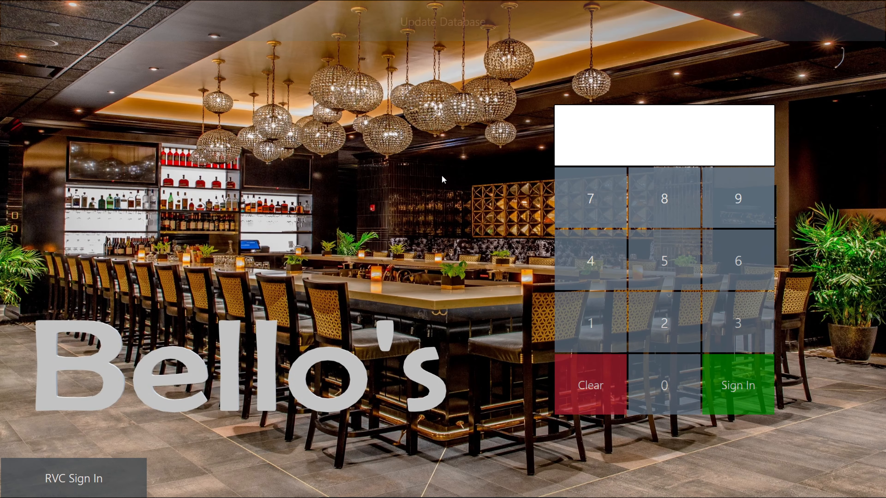
# - Update the workstation database and sign in to the POS with the employee PIN
pyautogui.click(437, 39)
pyautogui.click(576, 322)
pyautogui.click(732, 381)
# - Begin a tab check named TEST, add an American Breakfast, and send it
pyautogui.click(239, 70)
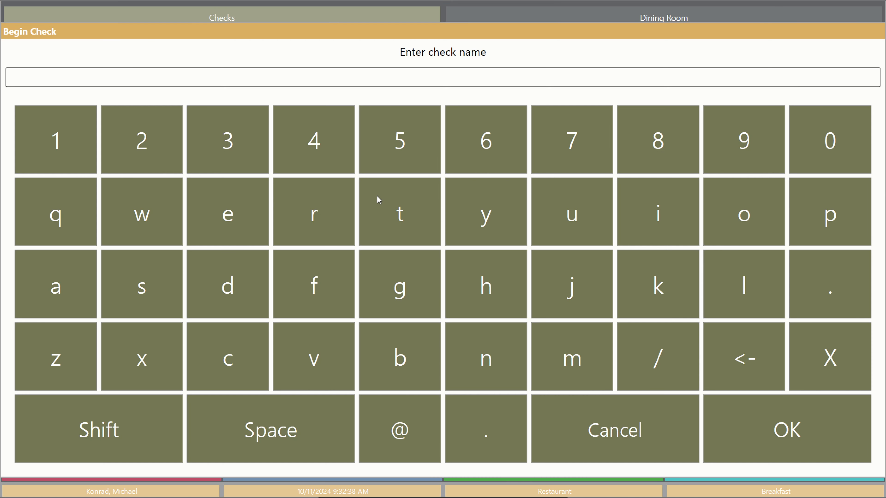
pyautogui.click(395, 206)
pyautogui.click(247, 218)
pyautogui.click(154, 279)
pyautogui.click(434, 217)
pyautogui.click(761, 429)
pyautogui.click(440, 141)
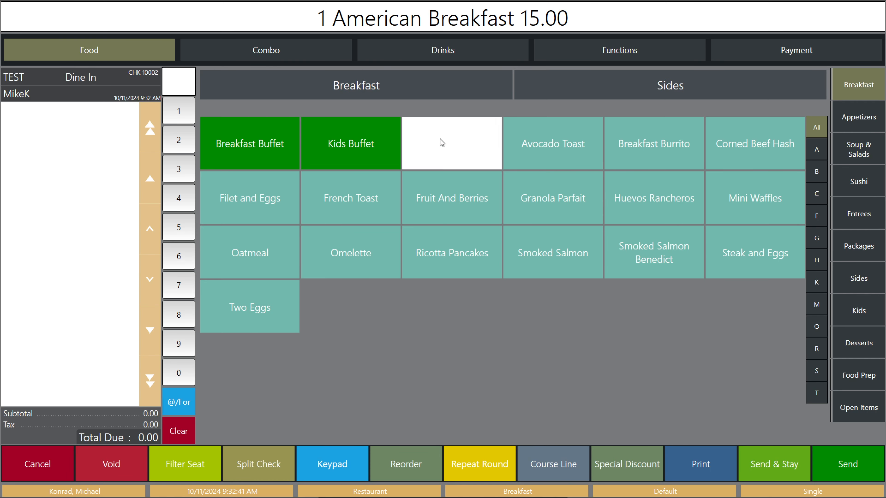
pyautogui.click(848, 469)
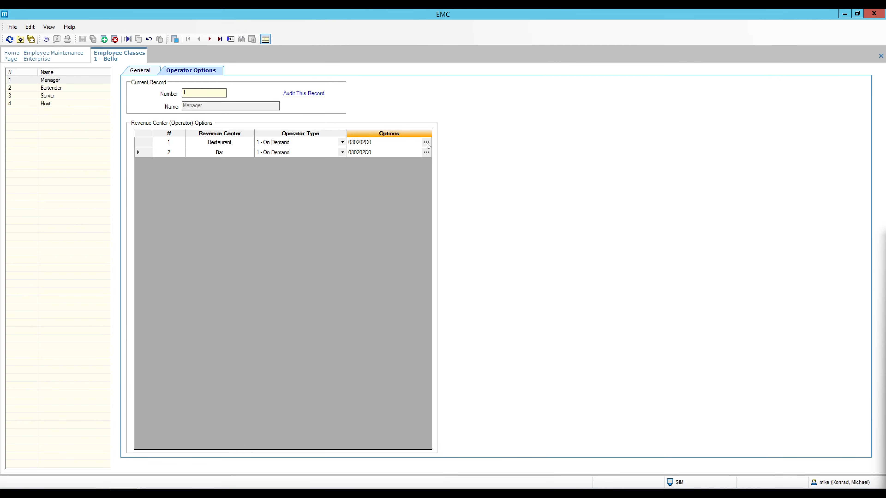
# - Uncheck option 15 for both Restaurant and Bar, then save the Manager class
pyautogui.click(426, 143)
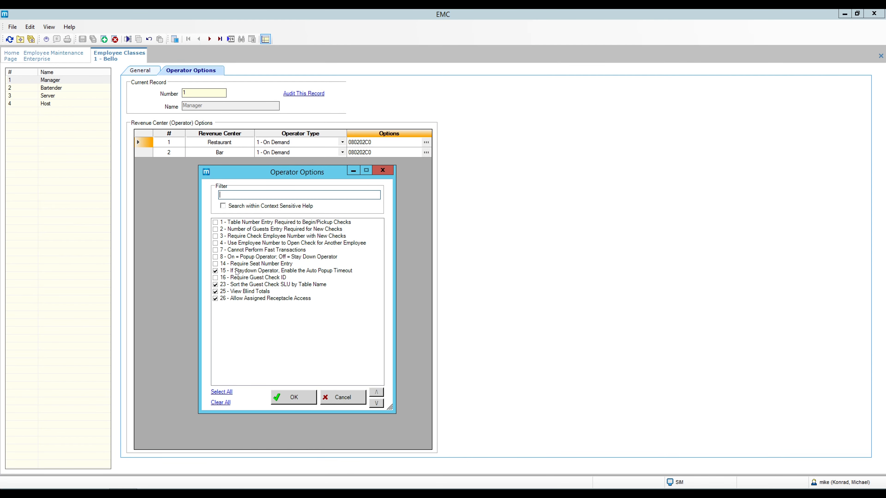
pyautogui.click(215, 271)
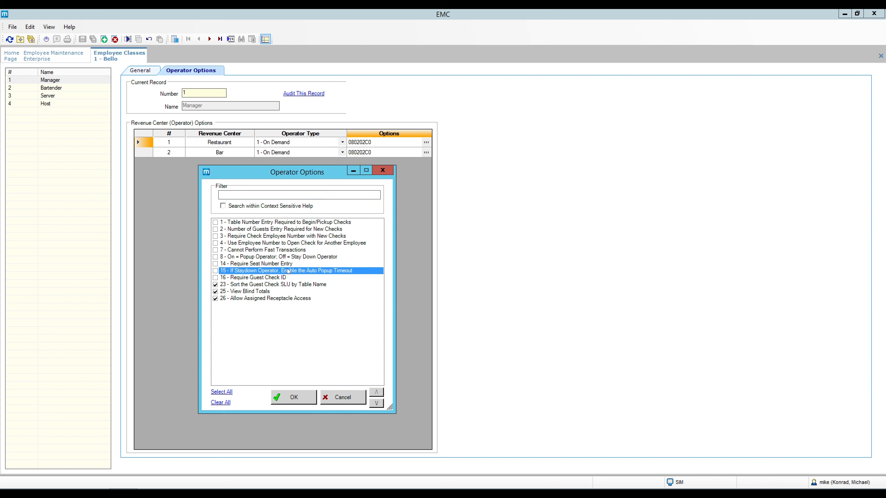
pyautogui.click(300, 398)
pyautogui.click(427, 153)
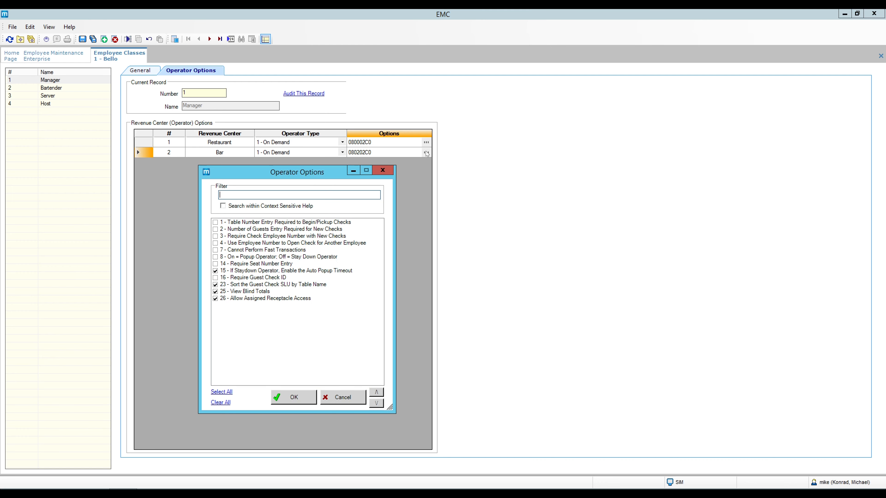
pyautogui.click(215, 272)
pyautogui.click(305, 402)
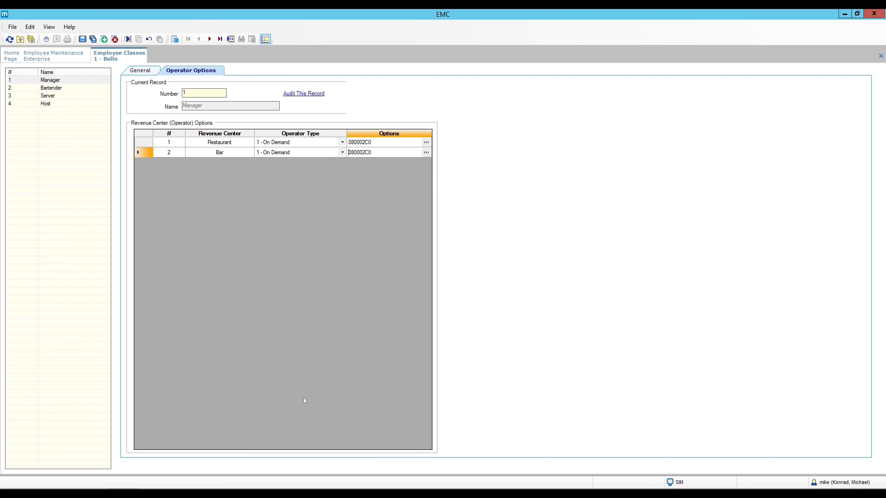
pyautogui.click(83, 38)
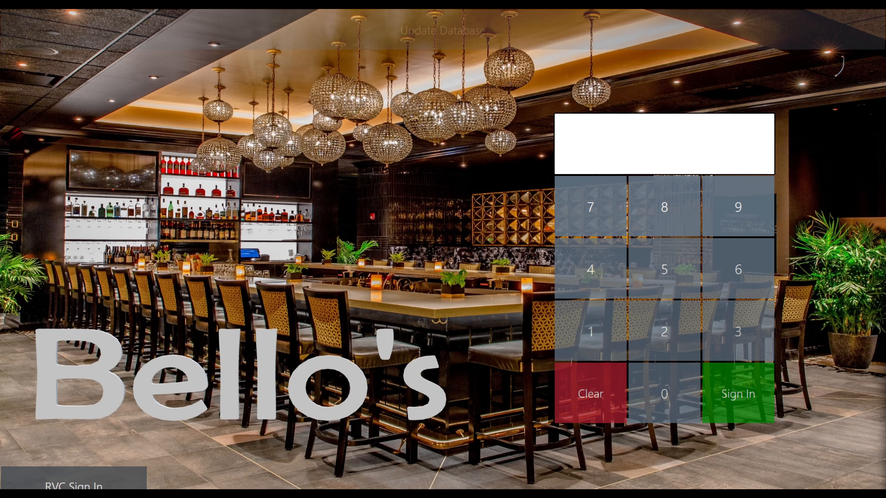
# - Sign in, add another American Breakfast to check 10002, and send it for $31.80
pyautogui.click(578, 334)
pyautogui.click(744, 402)
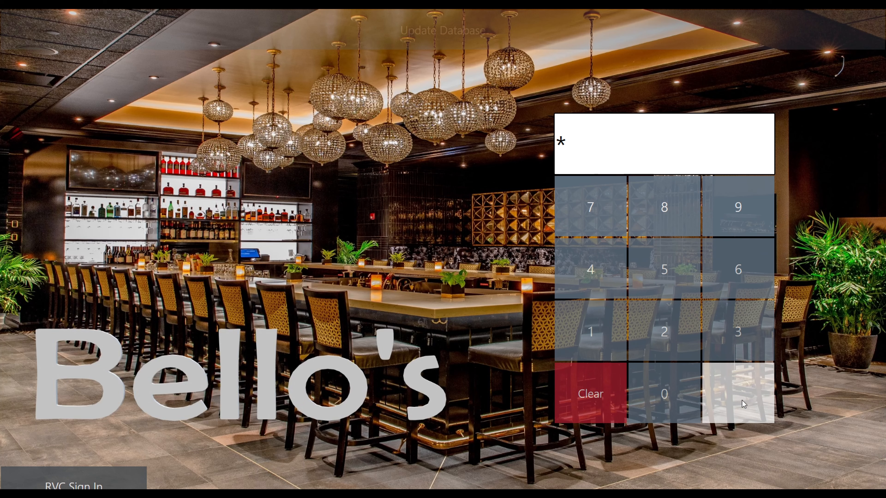
pyautogui.click(119, 154)
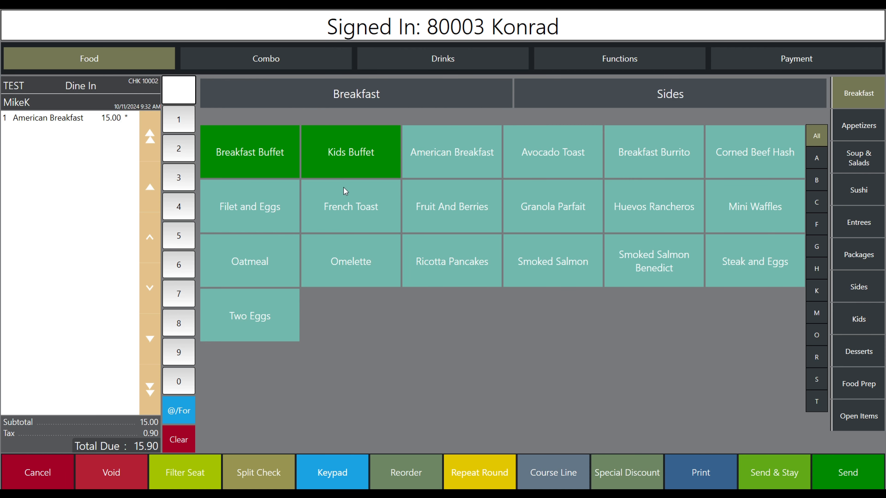
pyautogui.click(439, 159)
pyautogui.click(838, 477)
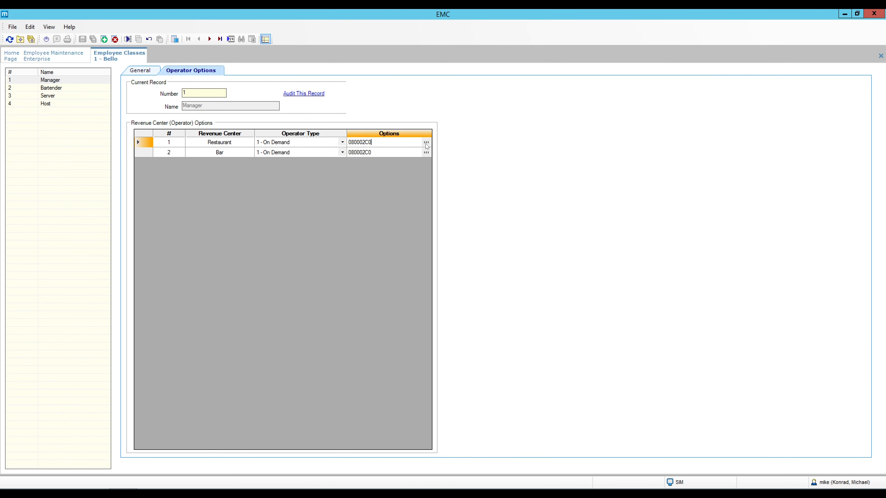
# - Turn on option 8 Popup Operator for Manager in Restaurant and Bar, then save
pyautogui.click(426, 143)
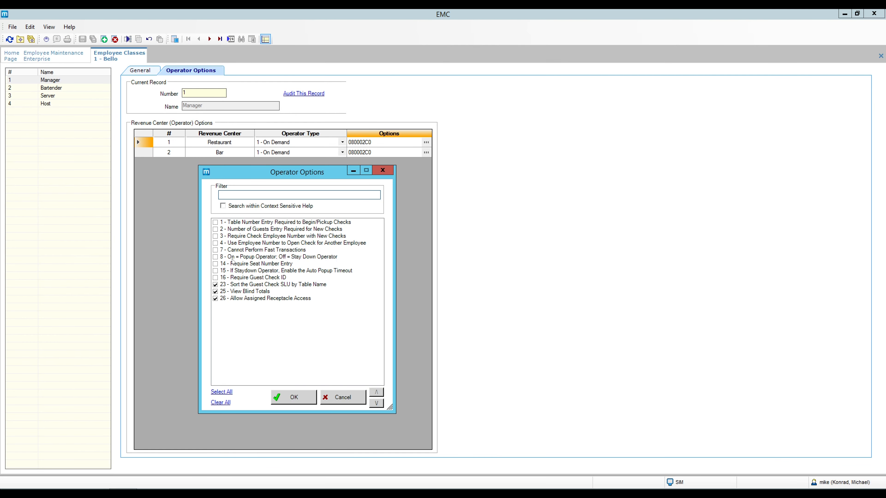
pyautogui.click(216, 257)
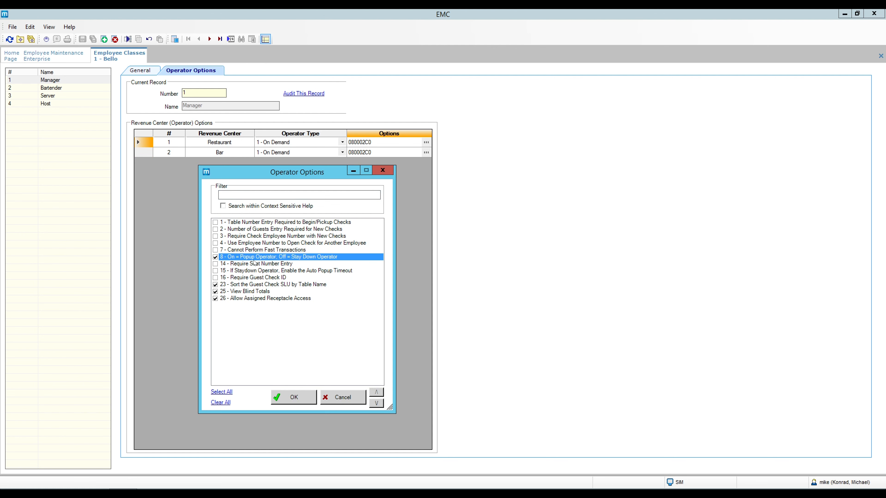
pyautogui.click(294, 398)
pyautogui.click(427, 153)
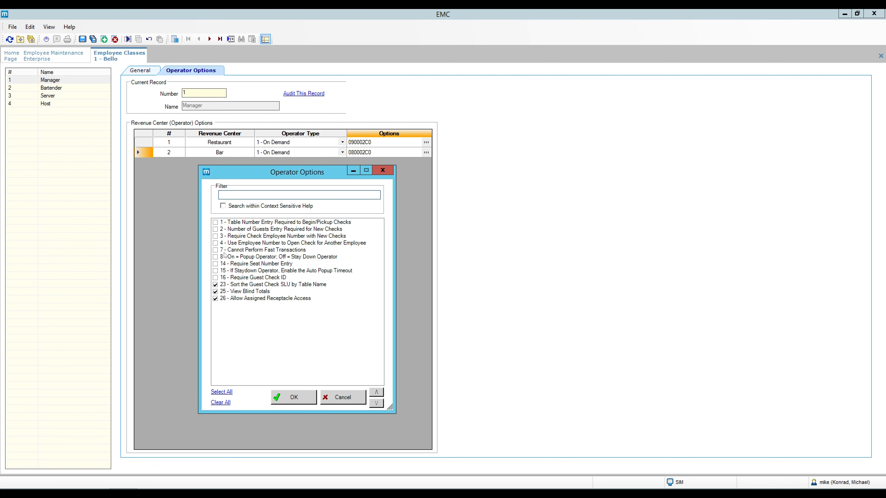
pyautogui.click(216, 257)
pyautogui.click(302, 397)
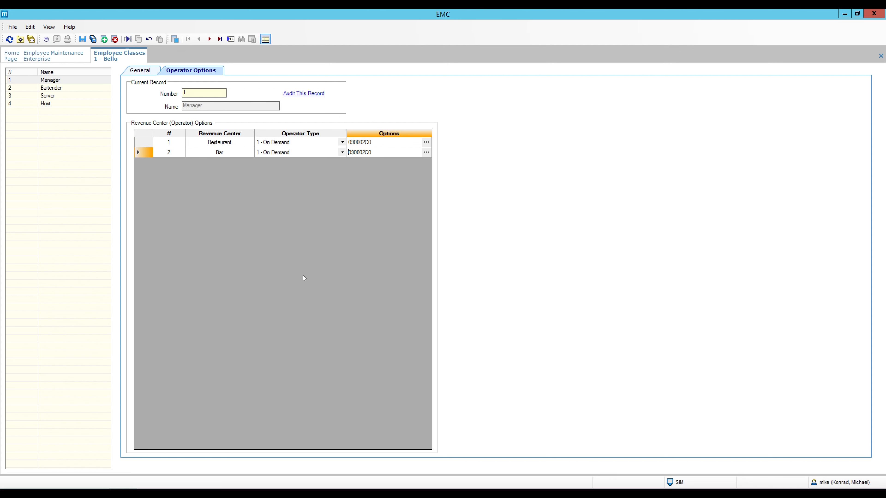
pyautogui.click(83, 39)
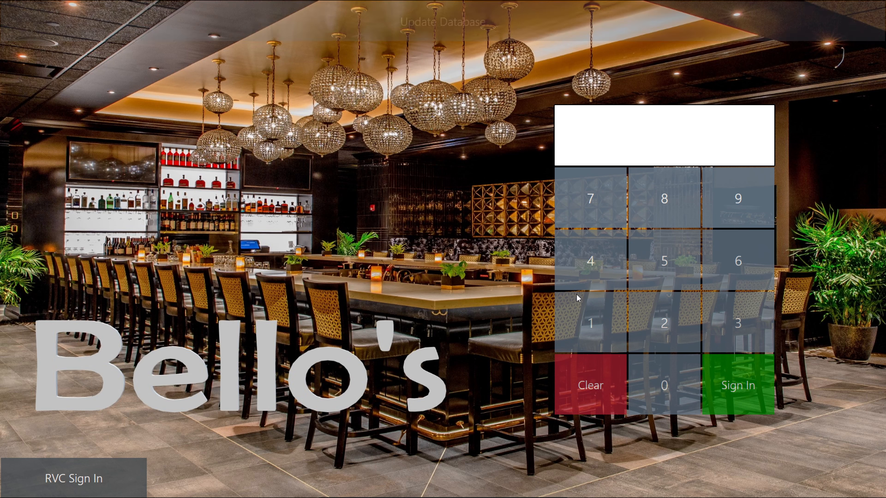
# - Sign in, begin a tab named TEST2, add one American Breakfast (15.90), and send it
pyautogui.click(577, 297)
pyautogui.click(733, 384)
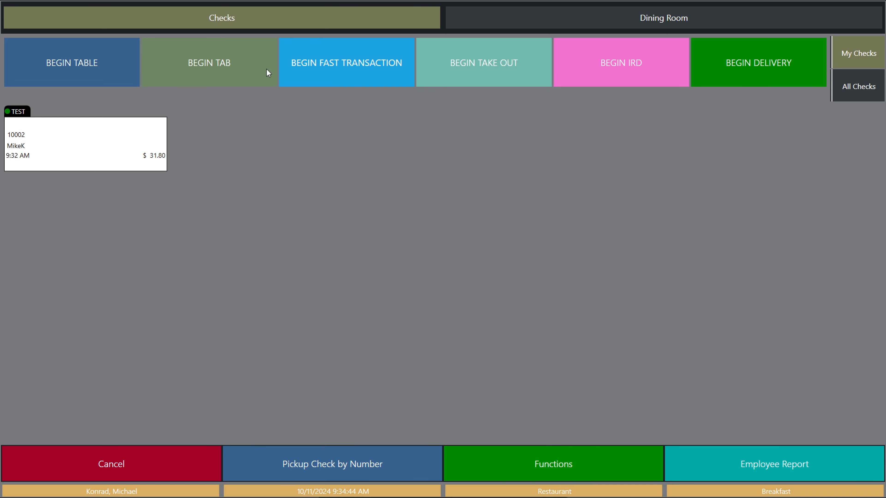
pyautogui.click(252, 68)
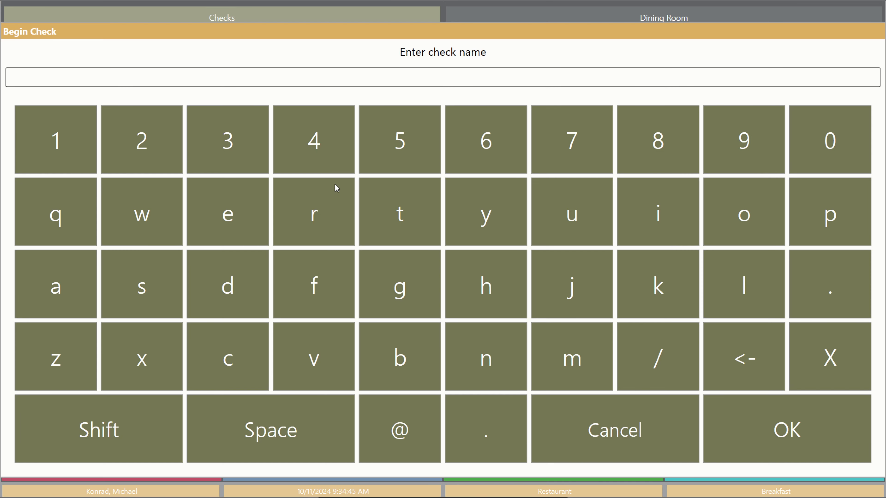
pyautogui.click(405, 218)
pyautogui.click(233, 209)
pyautogui.click(154, 283)
pyautogui.click(387, 226)
pyautogui.click(150, 150)
pyautogui.click(789, 437)
pyautogui.click(454, 152)
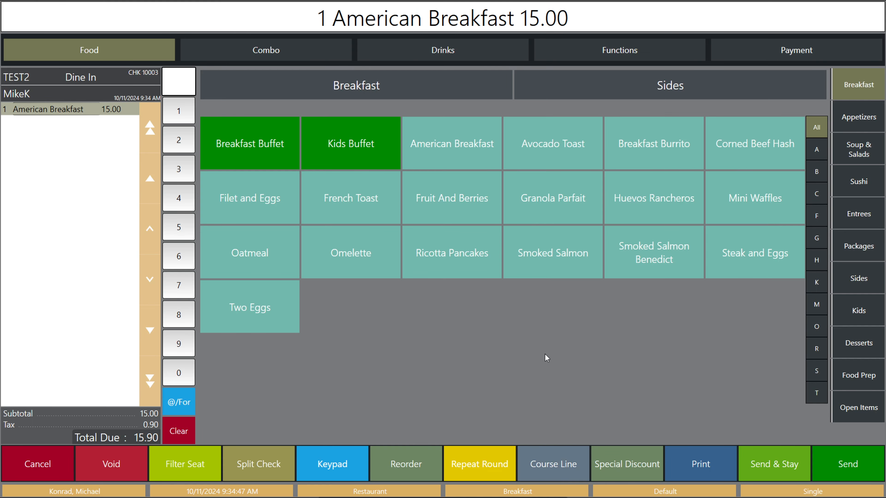
pyautogui.click(844, 467)
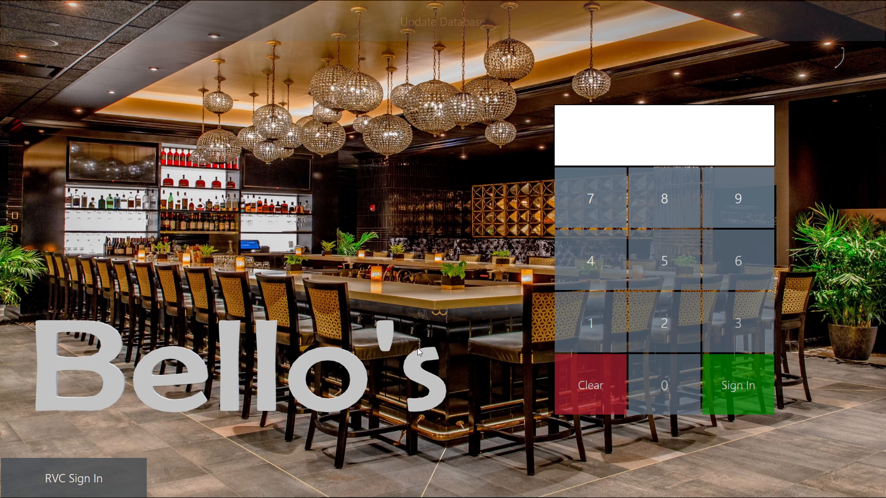
# - Sign in with PIN 1, reopen TEST2, add a second American Breakfast, and send it
pyautogui.click(577, 332)
pyautogui.click(705, 377)
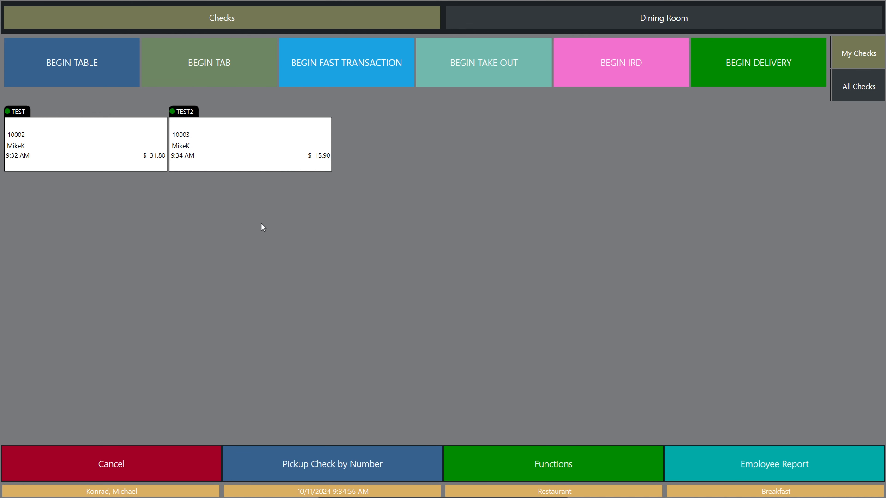
pyautogui.click(257, 157)
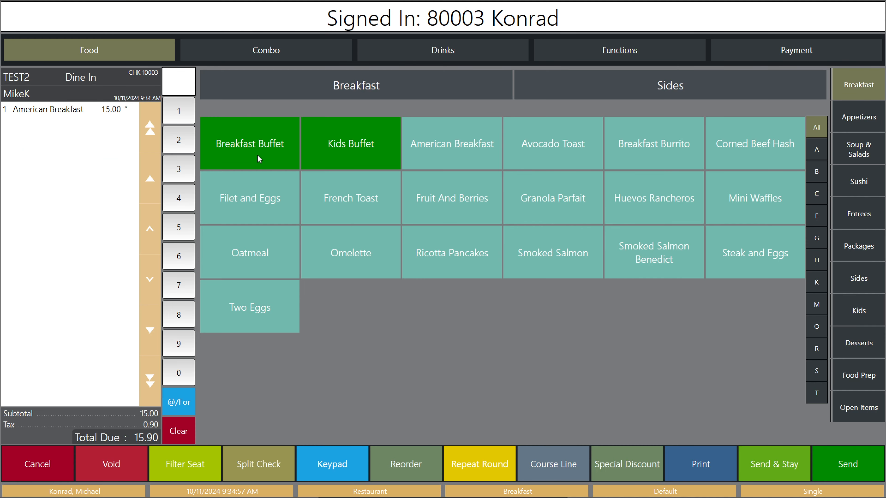
pyautogui.click(468, 150)
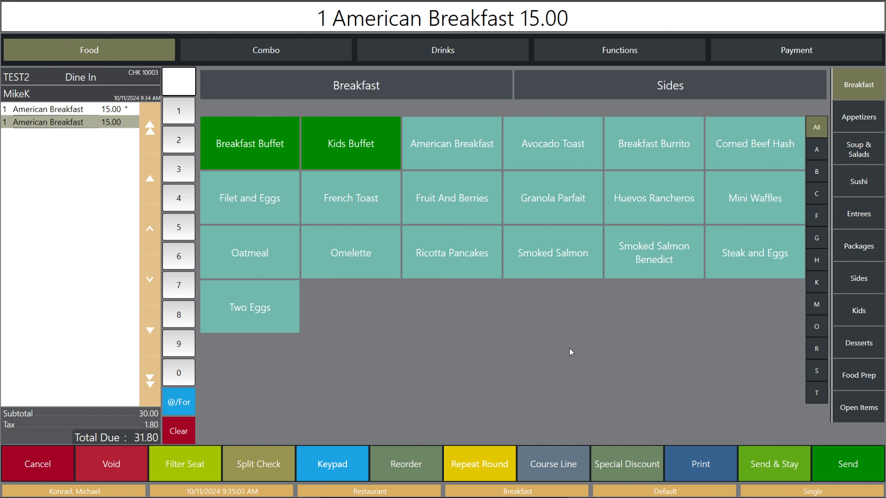
pyautogui.click(844, 460)
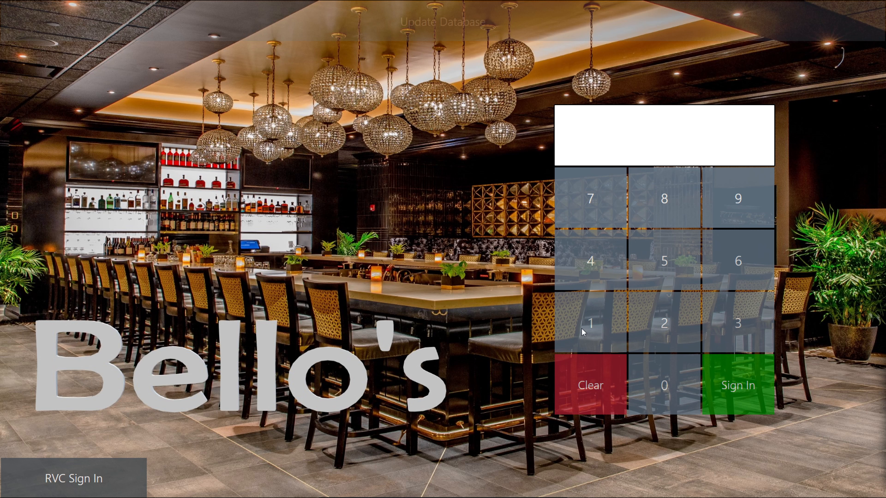
# - Sign in with PIN 1 and begin a new empty tab check named TEST3
pyautogui.click(601, 325)
pyautogui.click(724, 377)
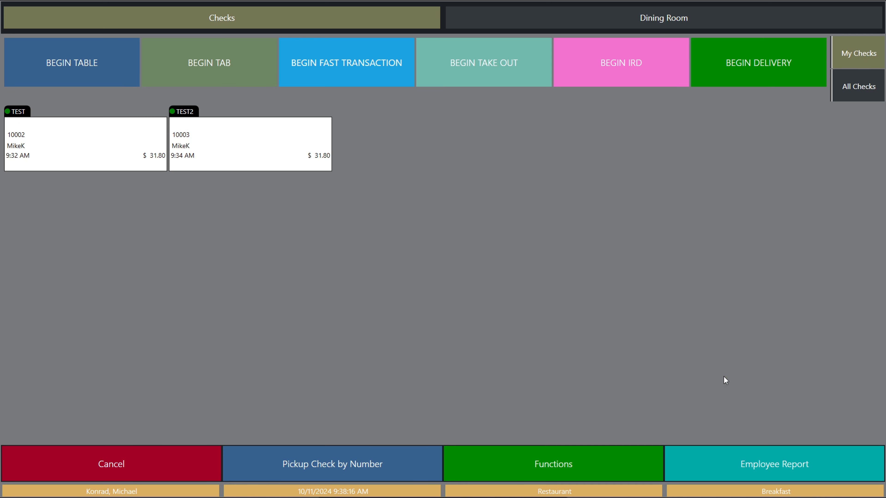
pyautogui.click(245, 63)
pyautogui.click(384, 226)
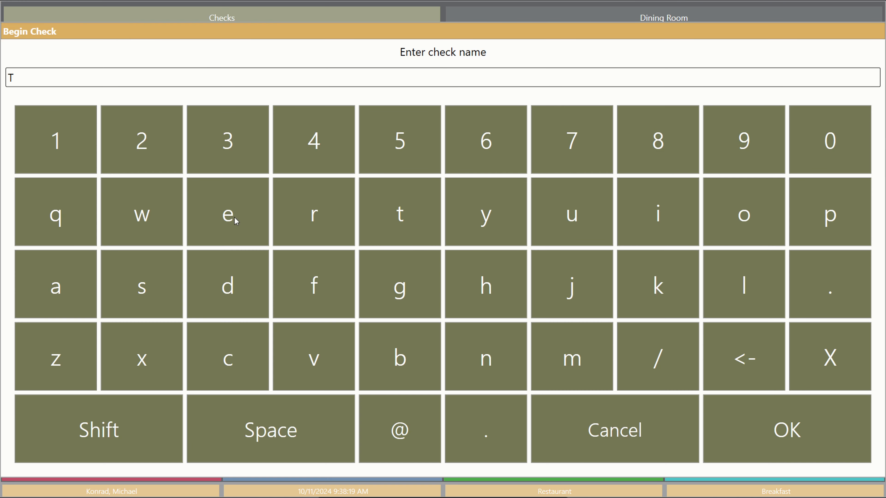
pyautogui.click(237, 222)
pyautogui.click(161, 276)
pyautogui.click(388, 230)
pyautogui.click(229, 151)
pyautogui.click(780, 426)
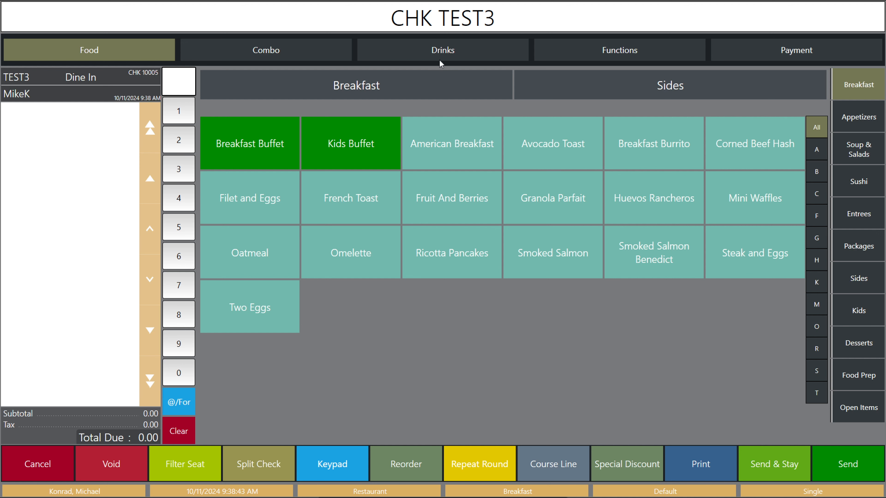
# - Add three Apple Juices from Drinks > N/A Beverages and Send & Stay (total 9.54)
pyautogui.click(449, 50)
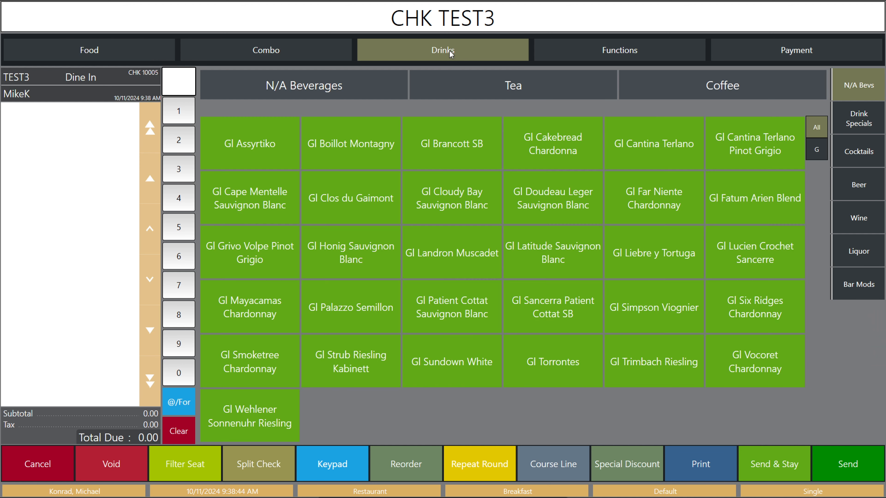
pyautogui.click(343, 87)
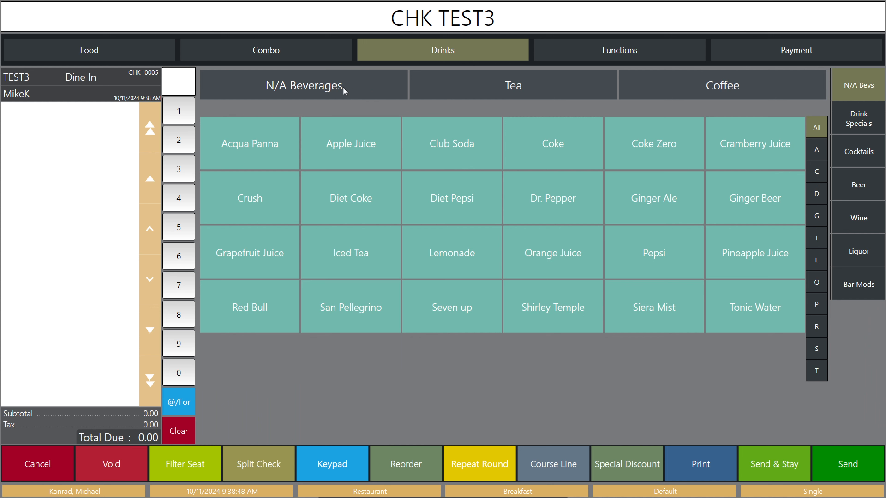
pyautogui.click(362, 148)
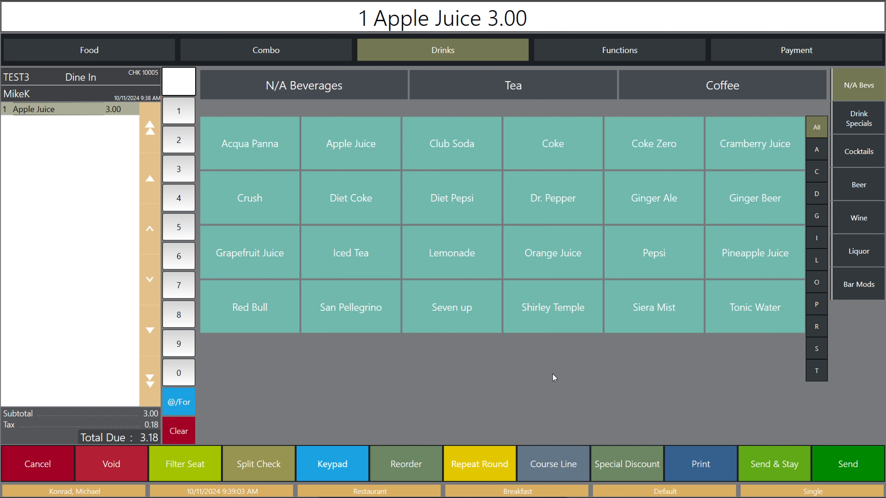
pyautogui.click(362, 156)
pyautogui.click(362, 156)
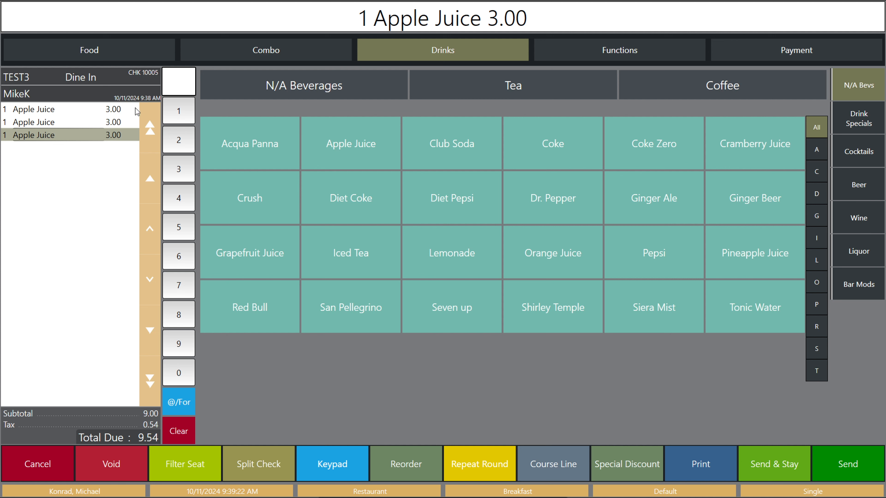
pyautogui.click(766, 466)
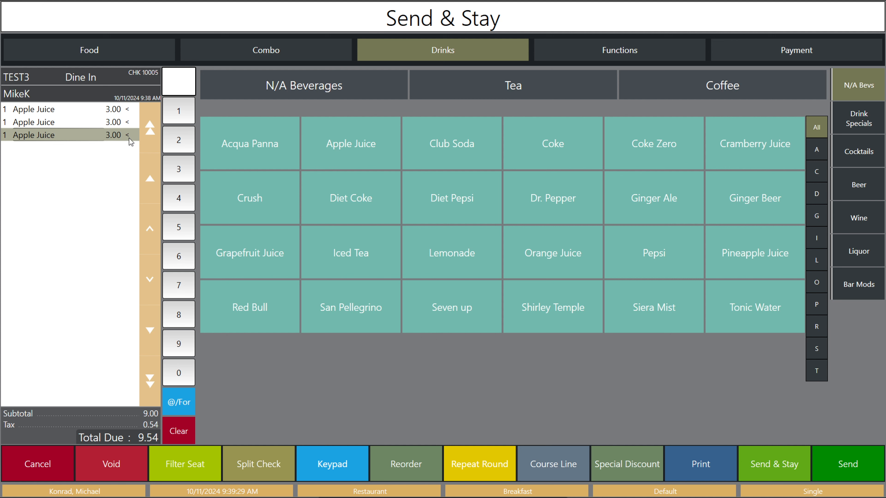
# - Add 5 Wings with Buffalo sauce from Appetizers and Send & Stay
pyautogui.click(764, 466)
pyautogui.click(116, 58)
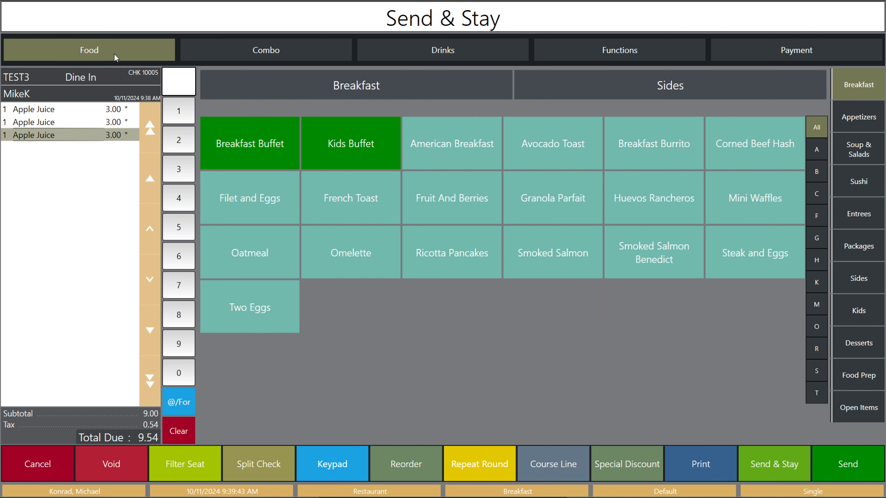
pyautogui.click(853, 120)
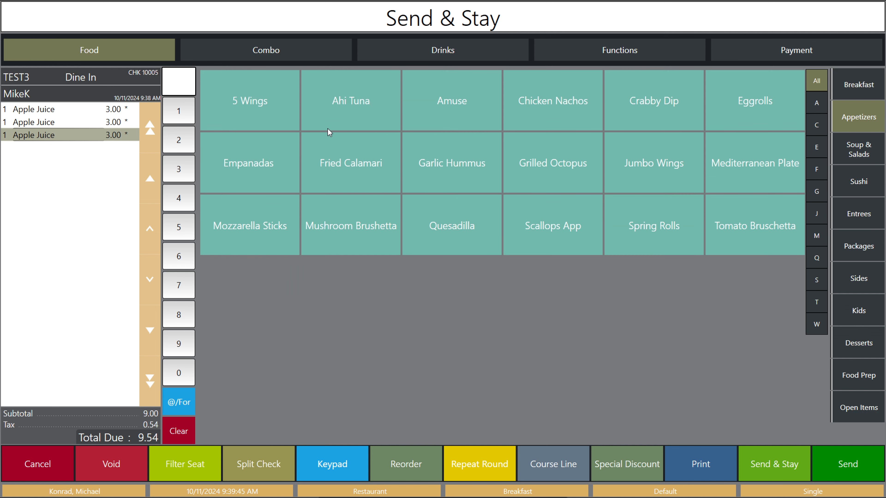
pyautogui.click(290, 124)
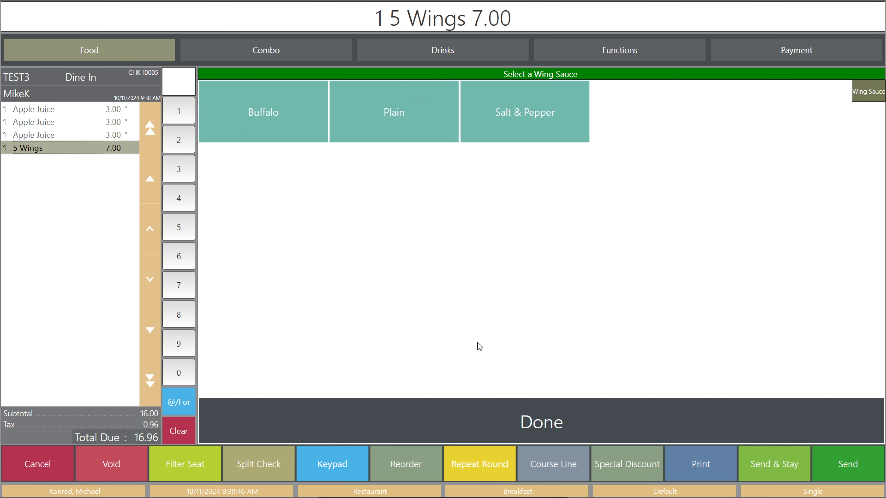
pyautogui.click(285, 124)
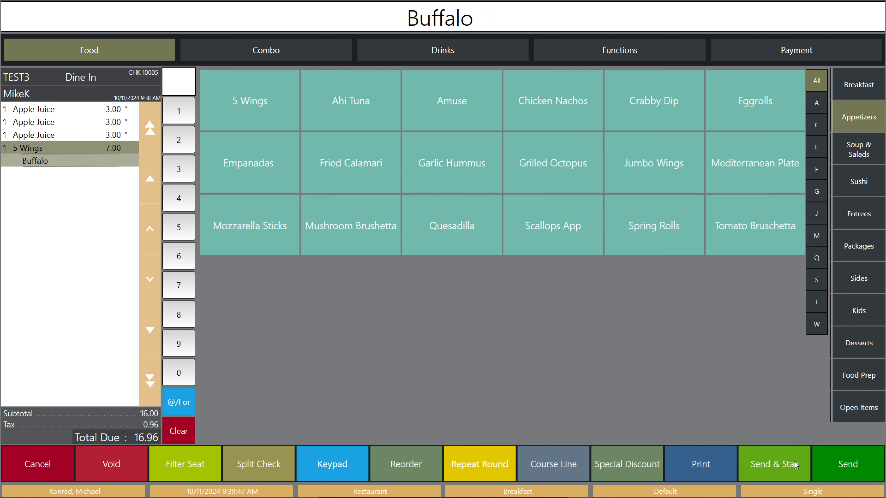
pyautogui.click(776, 465)
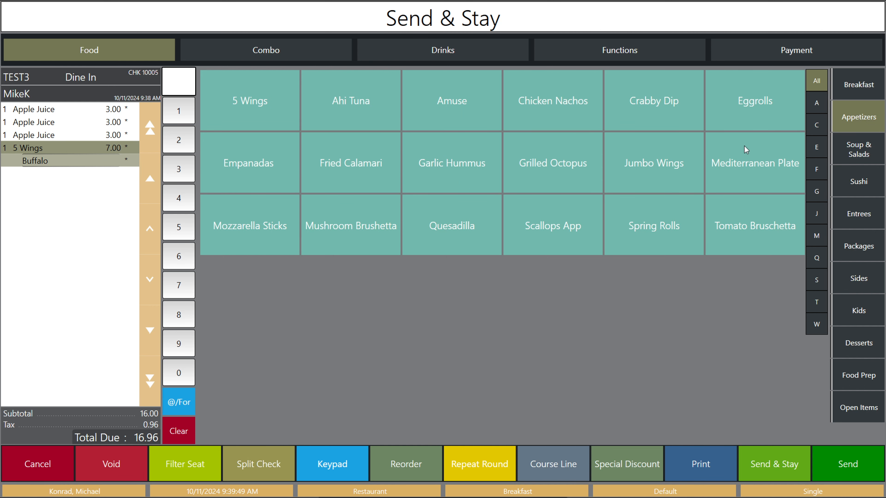
# - Add Beef Sliders, Crab Cakes, and a medium Steak Frites for seat 1 from Entrees
pyautogui.click(861, 220)
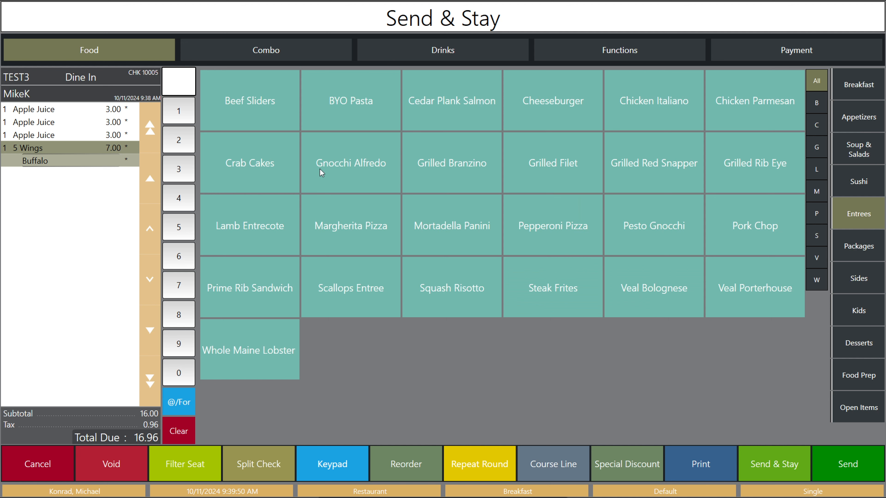
pyautogui.click(277, 110)
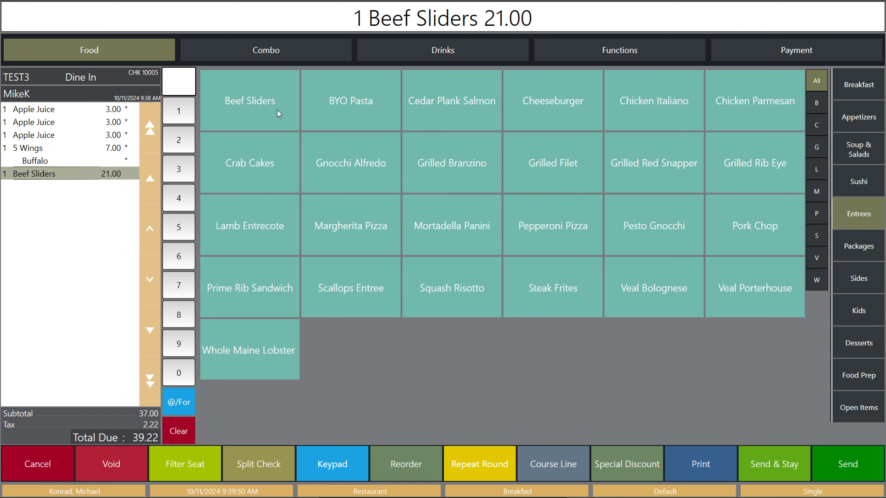
pyautogui.click(266, 174)
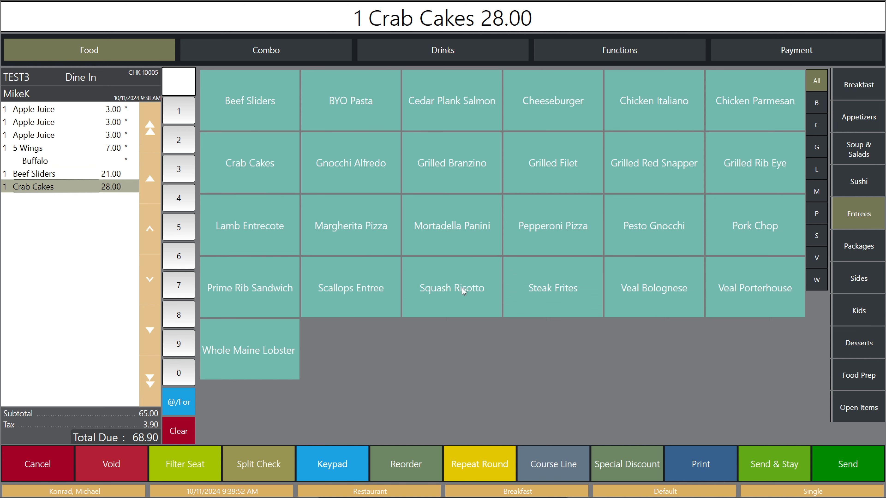
pyautogui.click(558, 292)
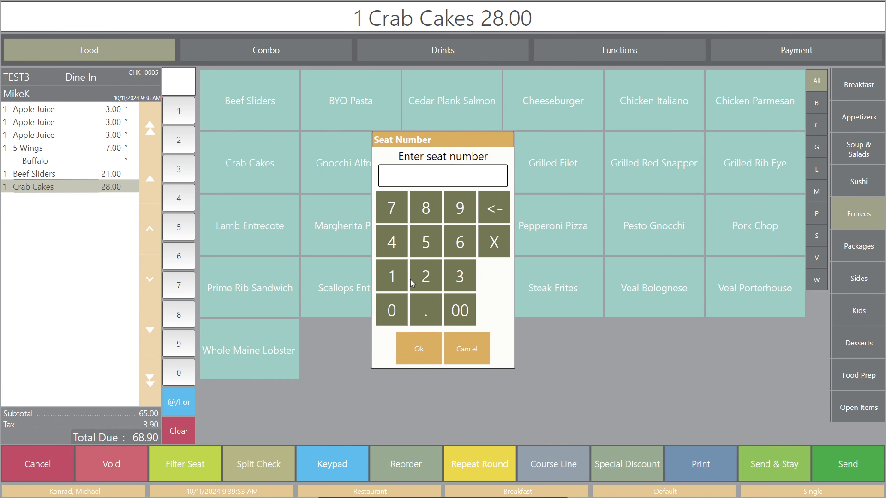
pyautogui.click(401, 279)
pyautogui.click(422, 347)
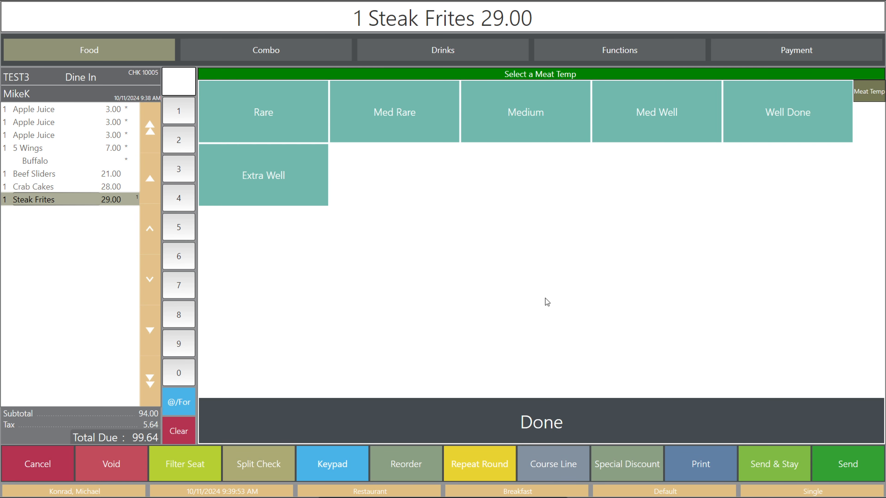
pyautogui.click(531, 136)
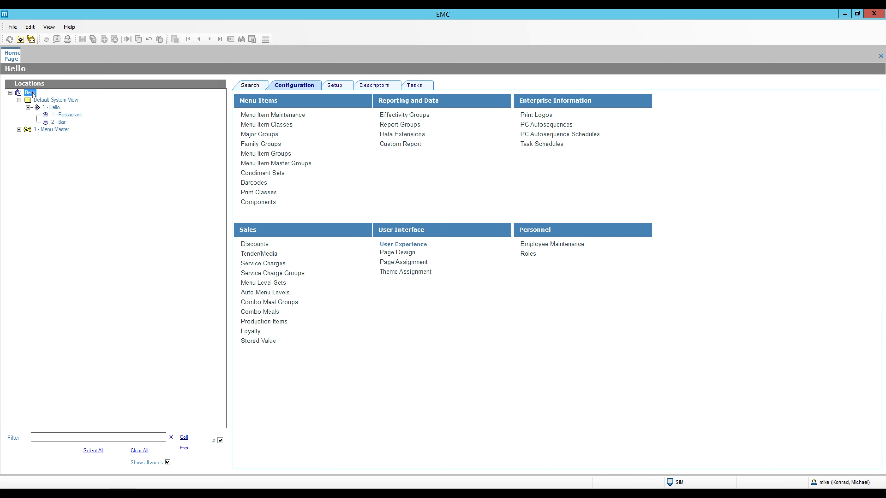
# - Open the Tender/Media records and select record 601 Send
pyautogui.click(298, 86)
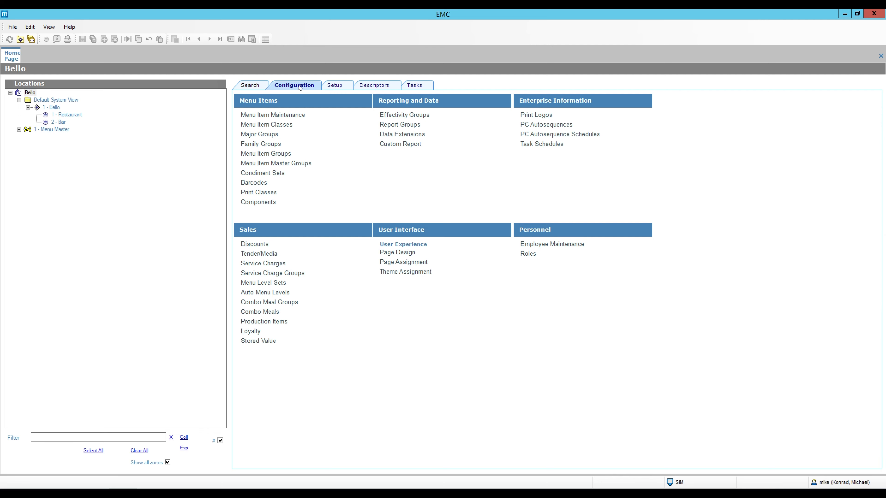
pyautogui.click(272, 255)
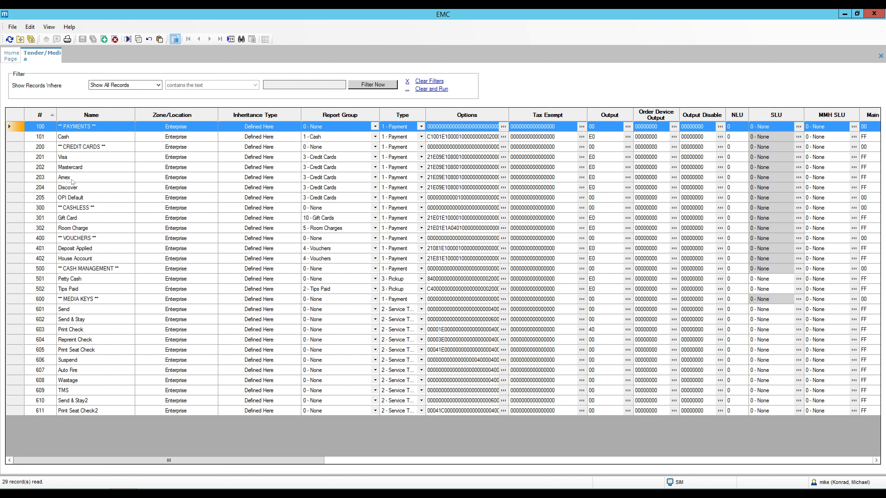
pyautogui.click(19, 311)
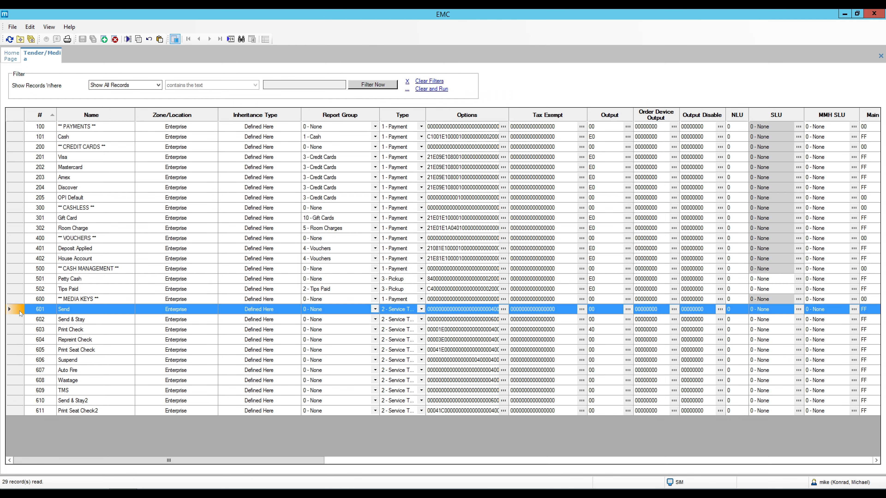
# - Start inserting a record named 'Send & staS', cancel it, and select 602 Send & Stay
pyautogui.click(104, 39)
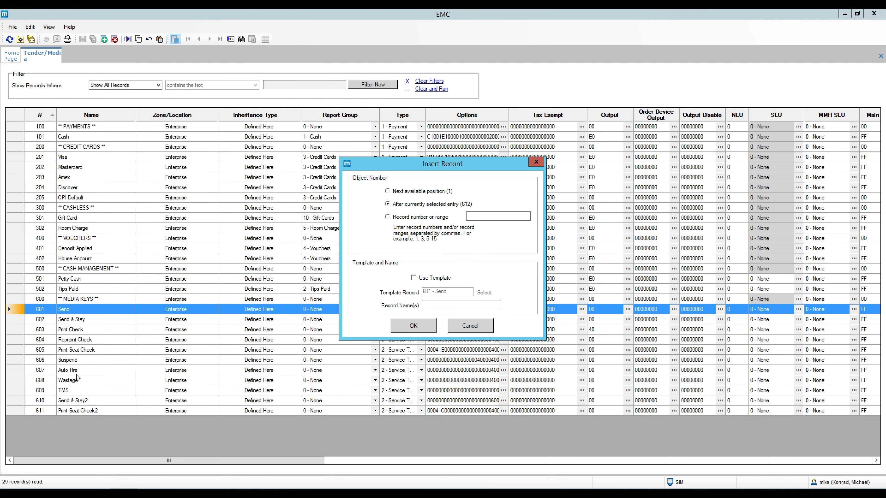
pyautogui.click(434, 279)
pyautogui.write('Send')
pyautogui.write(' & sta')
pyautogui.write('S')
pyautogui.click(470, 327)
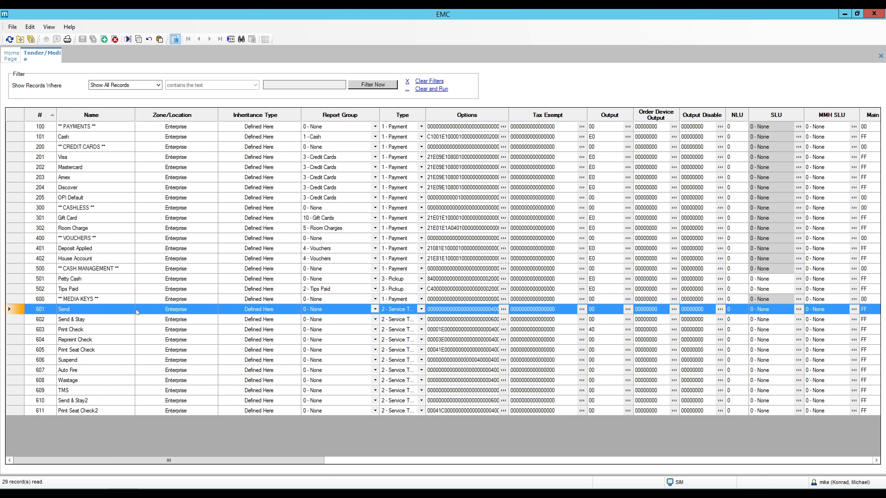
pyautogui.click(21, 320)
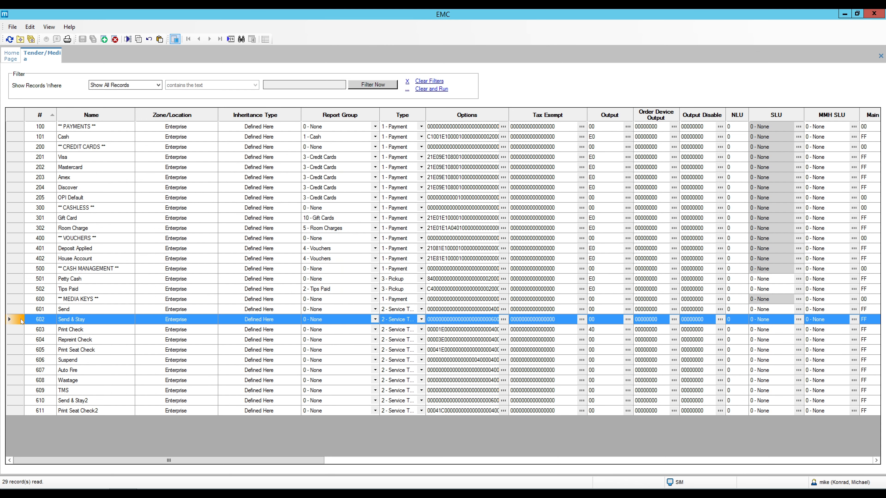
# - Review record 602's printing, credit card, taxing and ops behaviour options
pyautogui.doubleClick(21, 320)
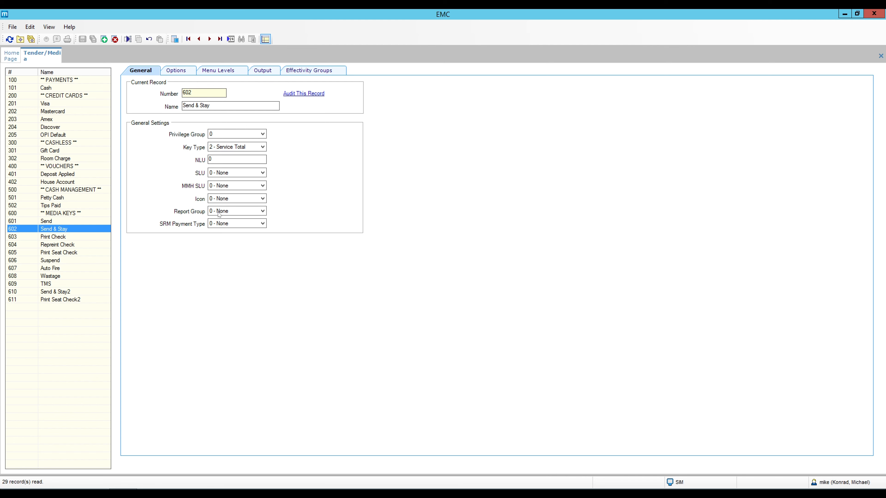
pyautogui.click(175, 74)
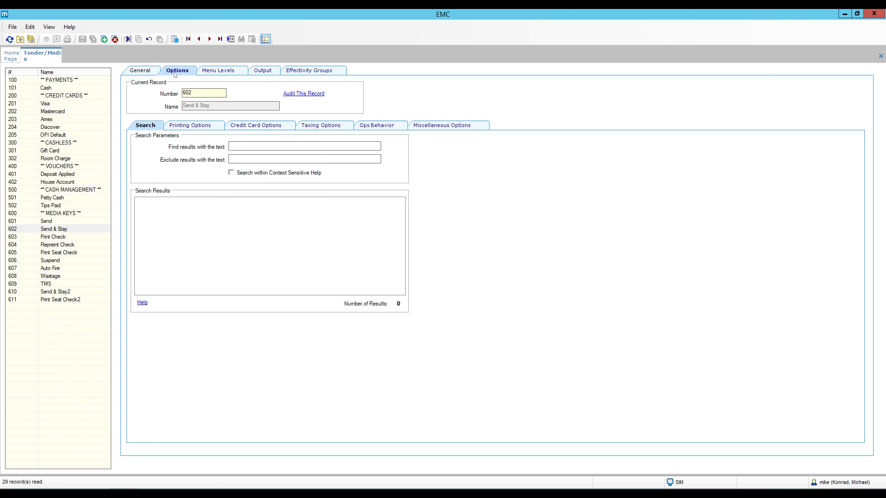
pyautogui.click(201, 125)
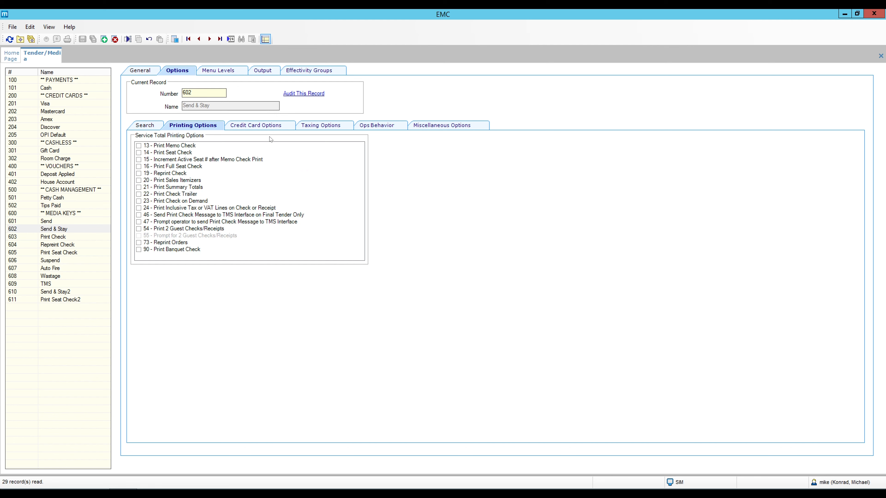
pyautogui.click(270, 127)
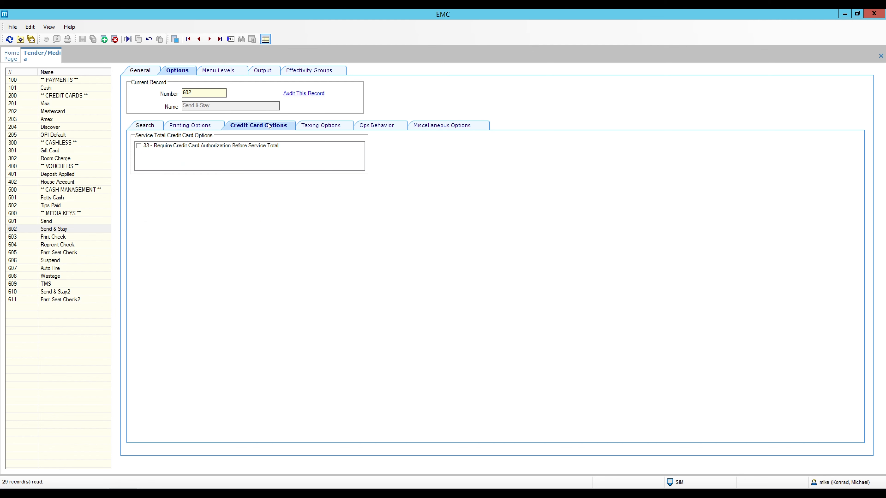
pyautogui.click(320, 128)
pyautogui.click(380, 128)
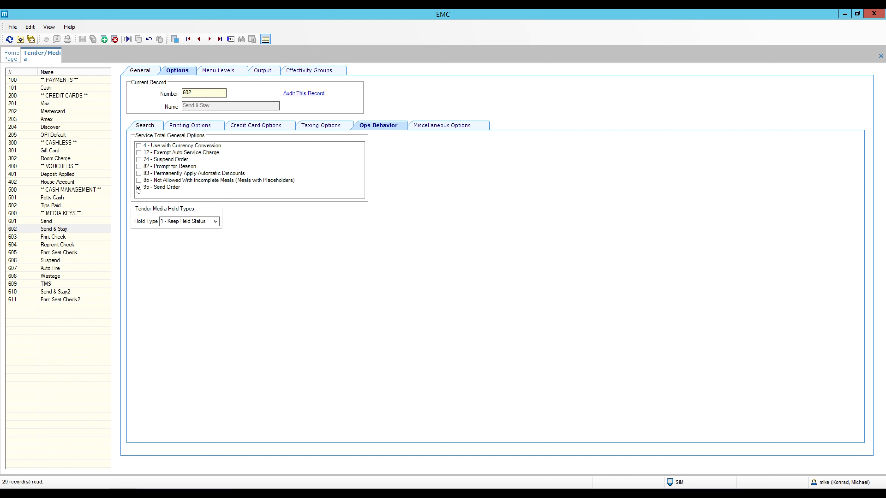
# - Compare Send (601) with Send & Stay (602), then close the Tender/Media module
pyautogui.click(54, 224)
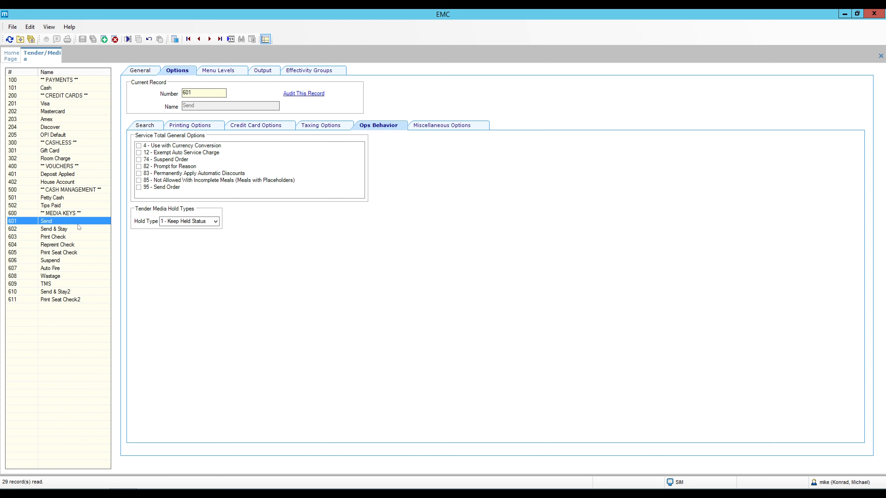
pyautogui.click(63, 230)
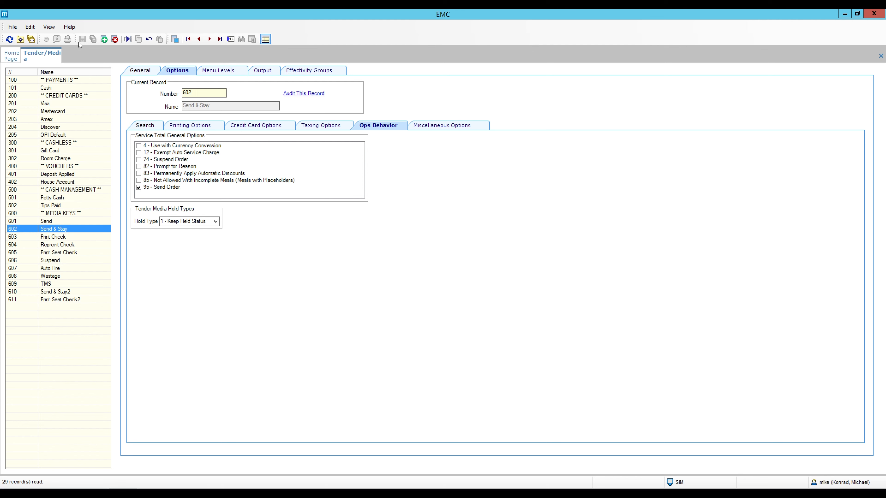
pyautogui.rightClick(49, 56)
pyautogui.click(60, 59)
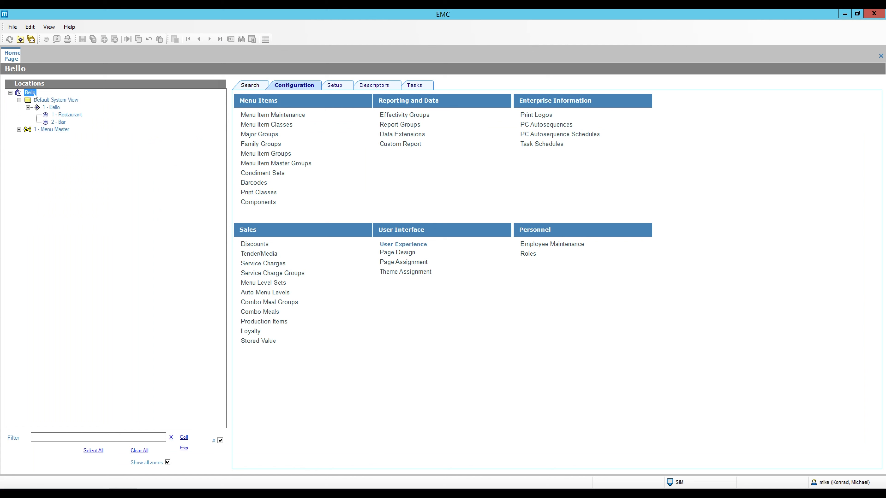
# - Open the Transactions page (row 30) in Bello's enterprise-level Page Design
pyautogui.click(51, 107)
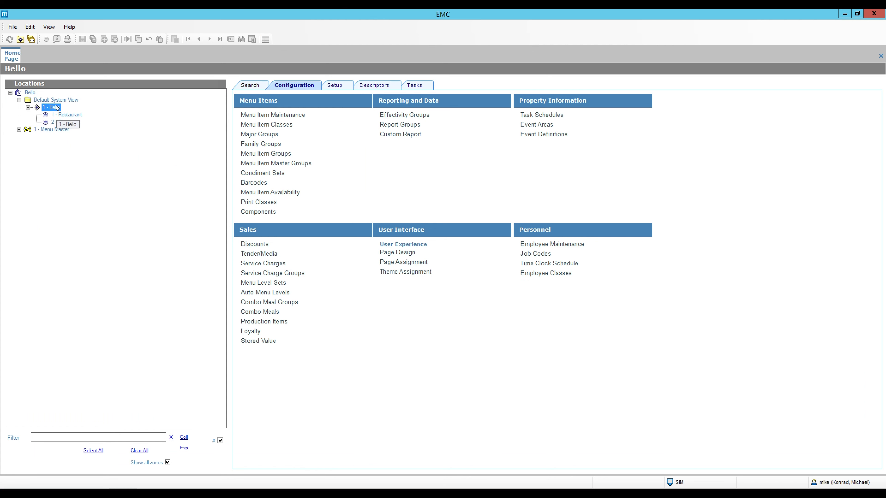
pyautogui.click(30, 93)
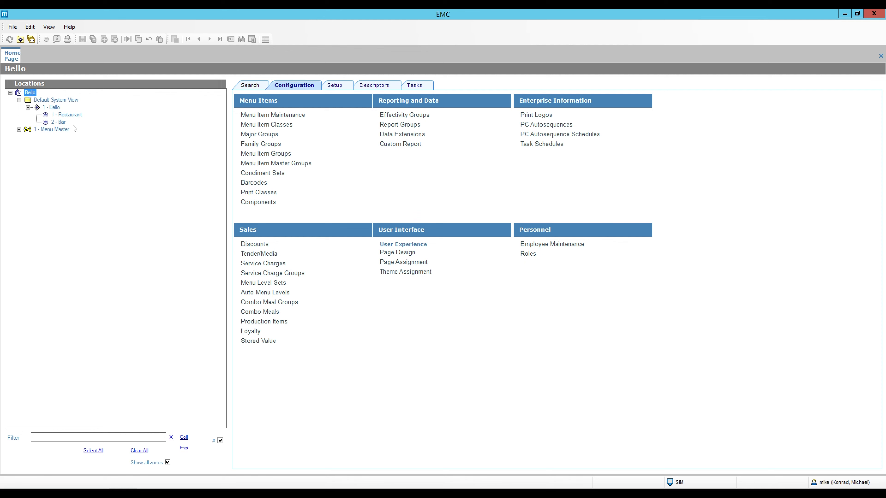
pyautogui.click(387, 253)
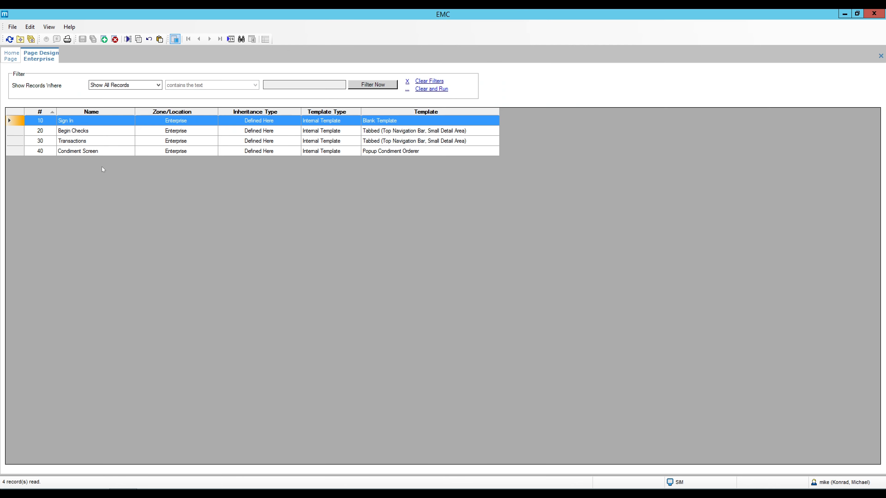
pyautogui.doubleClick(14, 141)
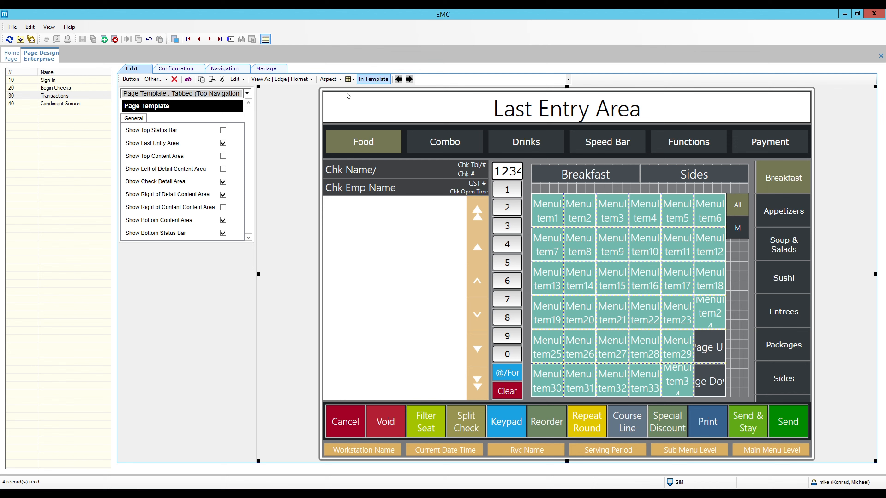
# - Preview the page in 16:9 and select the Send & Stay button to inspect it
pyautogui.click(334, 80)
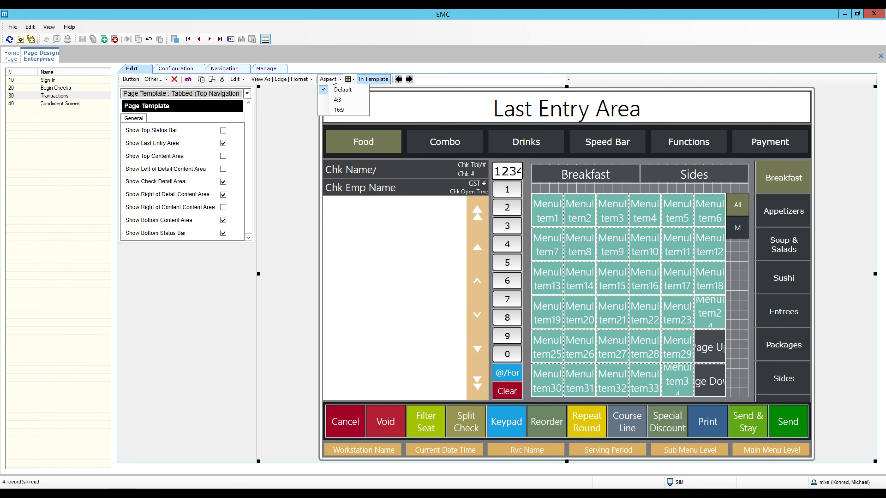
pyautogui.click(339, 109)
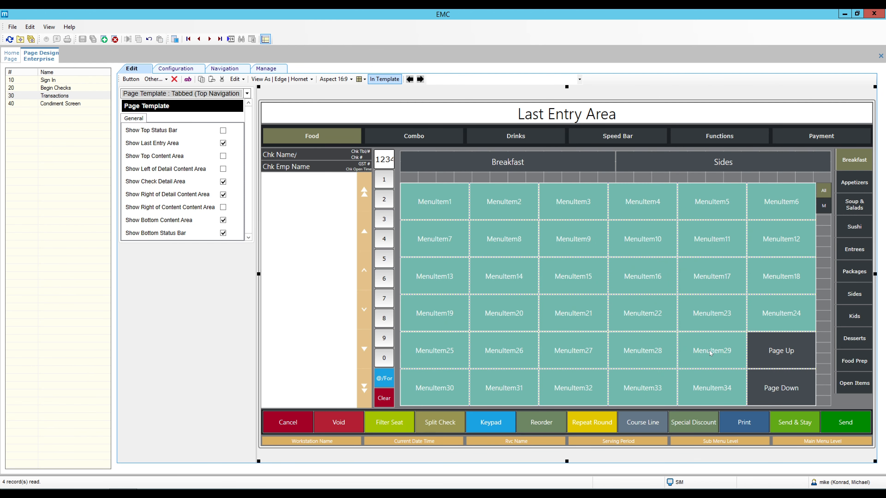
pyautogui.click(793, 425)
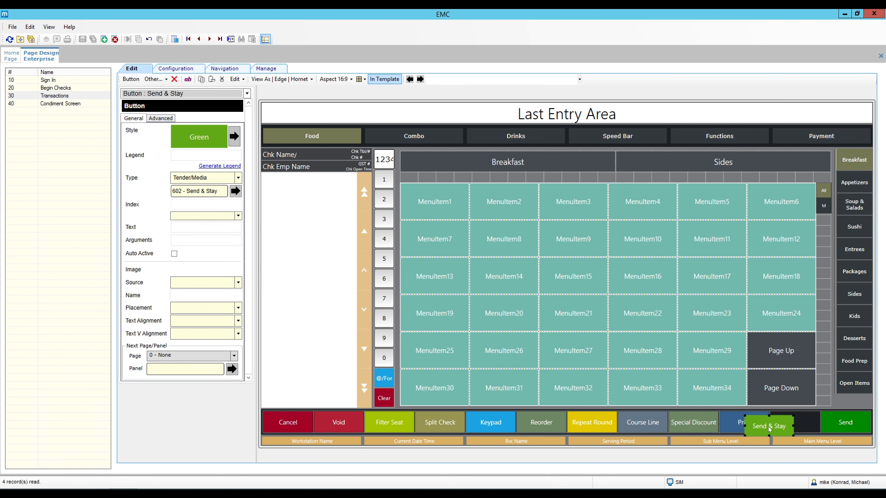
pyautogui.moveTo(793, 426); pyautogui.dragTo(795, 425)
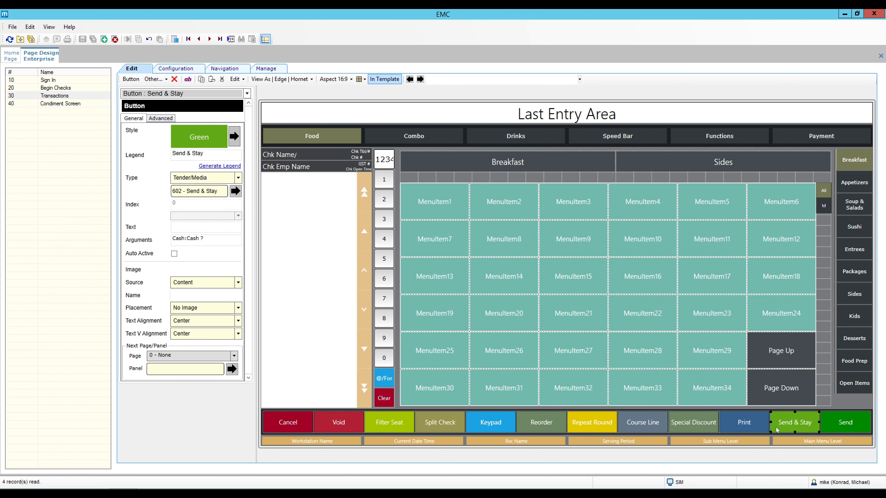
pyautogui.moveTo(777, 430); pyautogui.dragTo(797, 425)
# - Widen the bottom button row to 13 columns and drag Send into the rightmost slot
pyautogui.rightClick(797, 424)
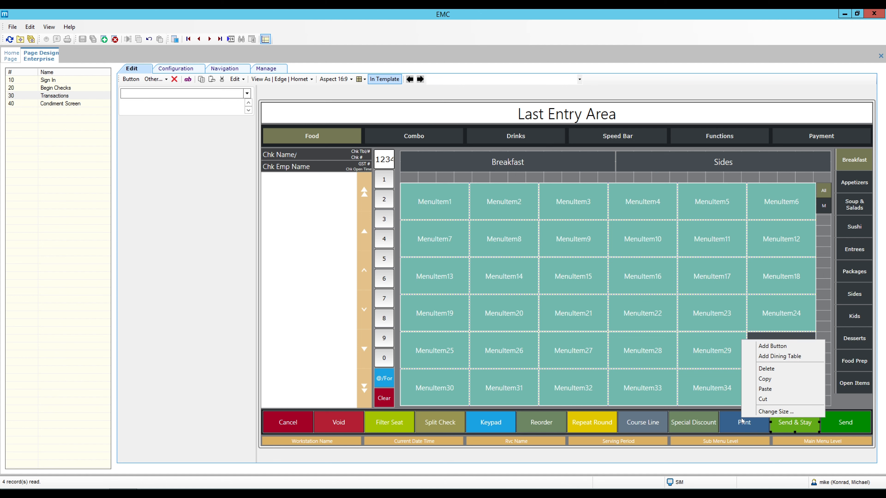
pyautogui.click(771, 412)
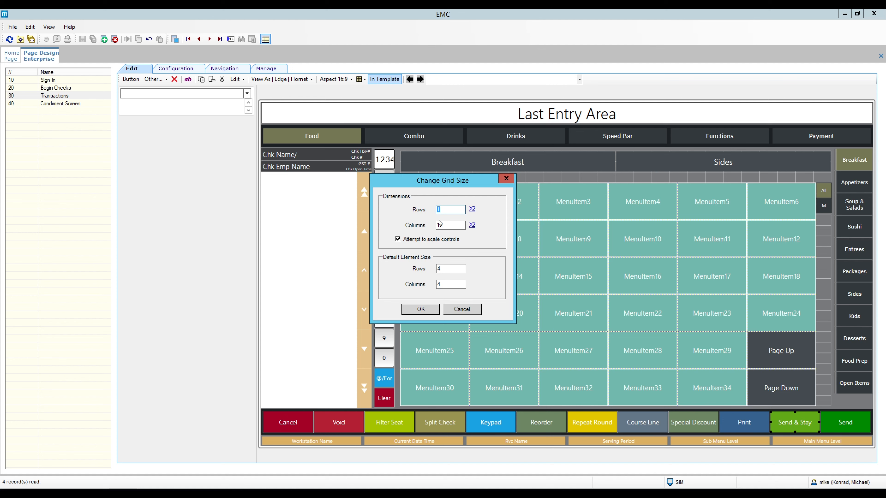
pyautogui.click(448, 227)
pyautogui.click(423, 312)
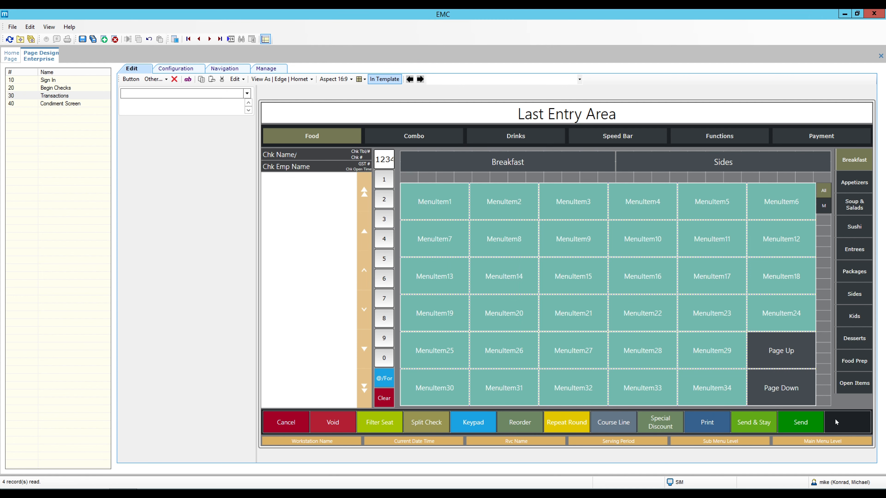
pyautogui.click(801, 423)
pyautogui.moveTo(801, 423); pyautogui.dragTo(844, 421)
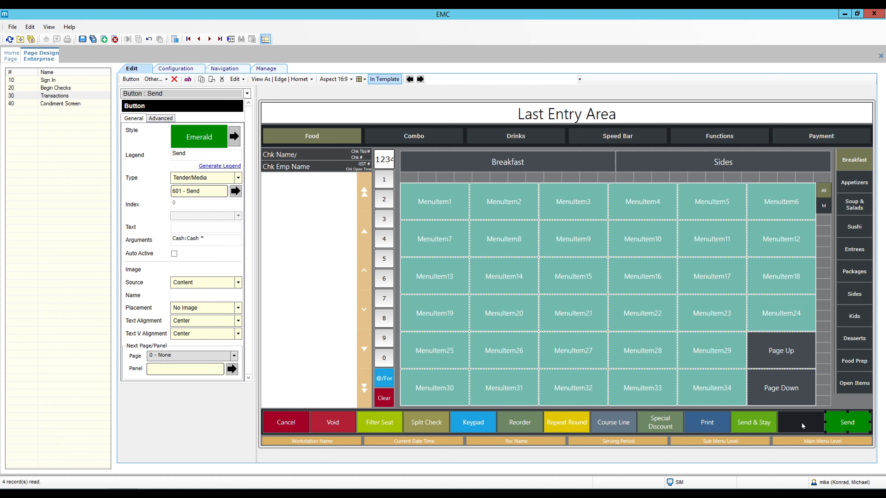
# - Paste a copy of the Send button into the empty slot and relabel it 'Send & Stay'
pyautogui.rightClick(839, 425)
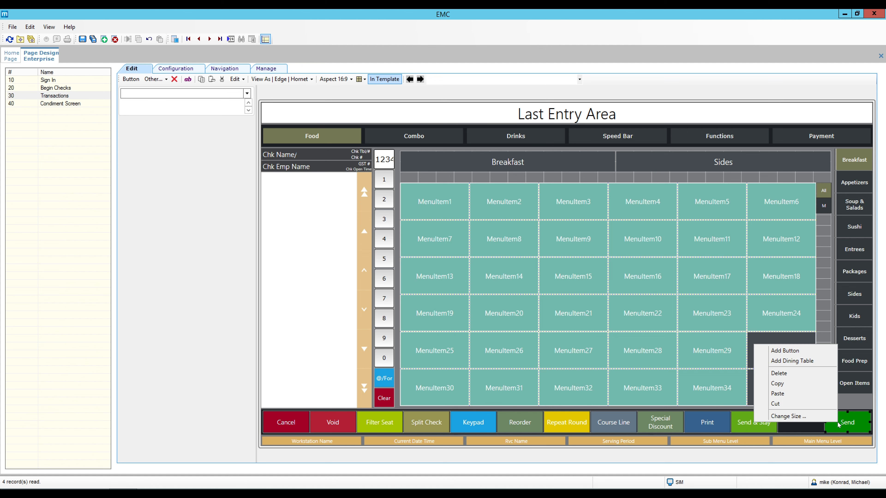
pyautogui.click(796, 384)
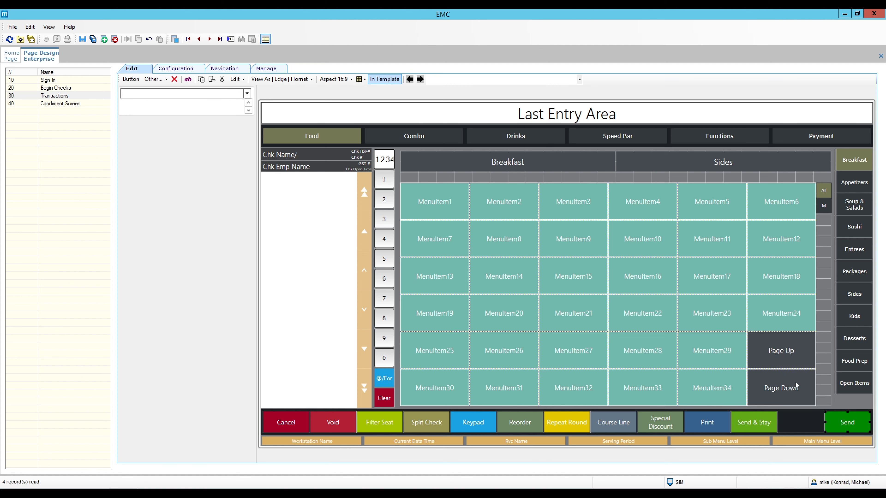
pyautogui.click(796, 424)
pyautogui.rightClick(800, 425)
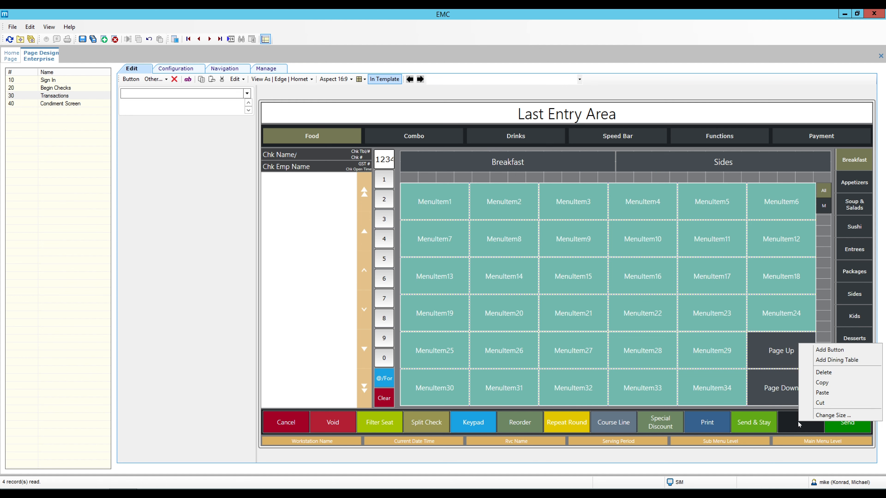
pyautogui.click(822, 393)
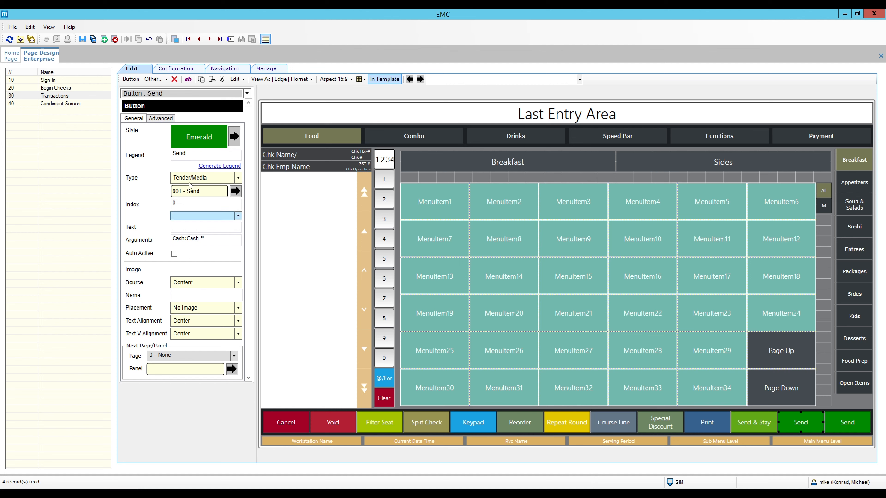
pyautogui.click(201, 158)
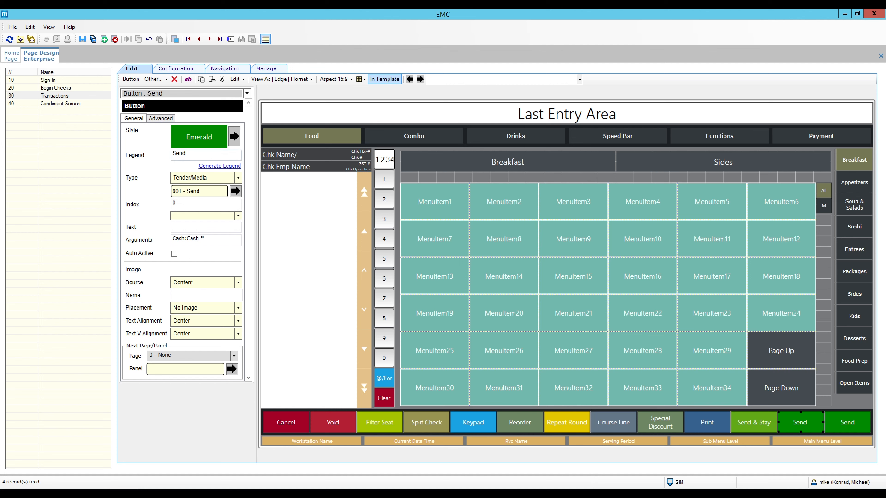
pyautogui.write('& Stay')
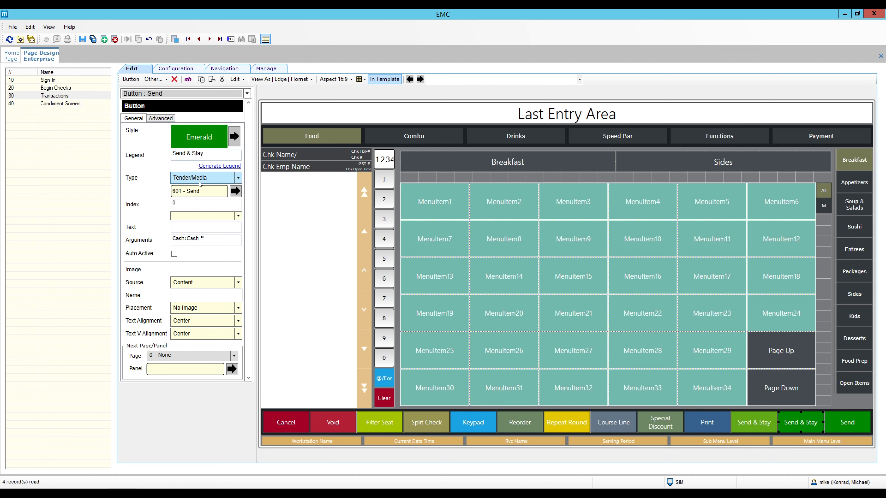
# - Link the copied button to tender/media 602 Send & Stay and apply the MicrosLime style
pyautogui.click(236, 191)
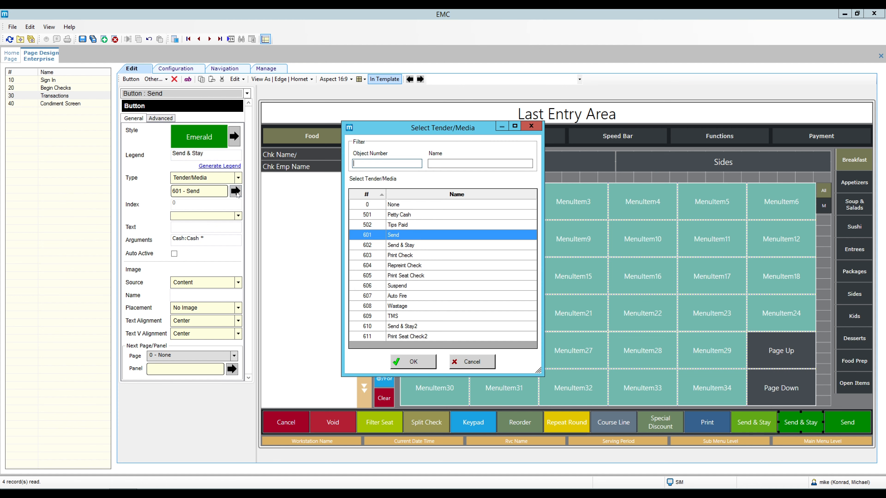
pyautogui.click(402, 247)
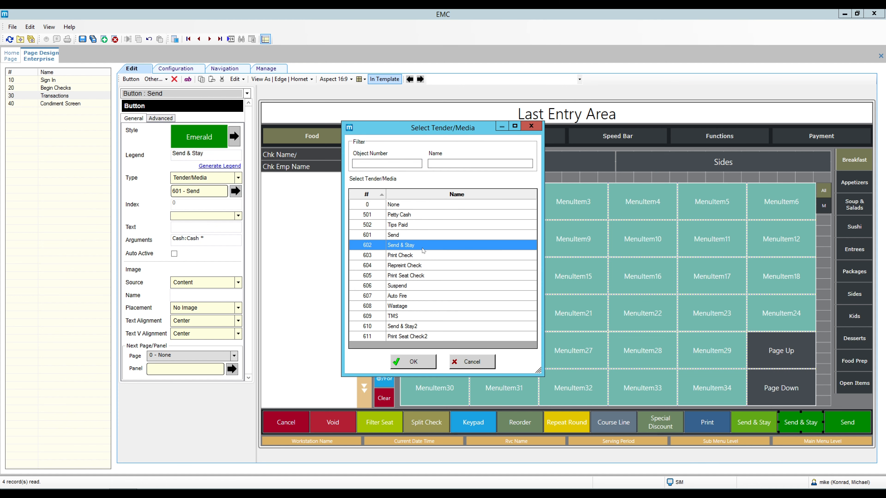
pyautogui.click(409, 364)
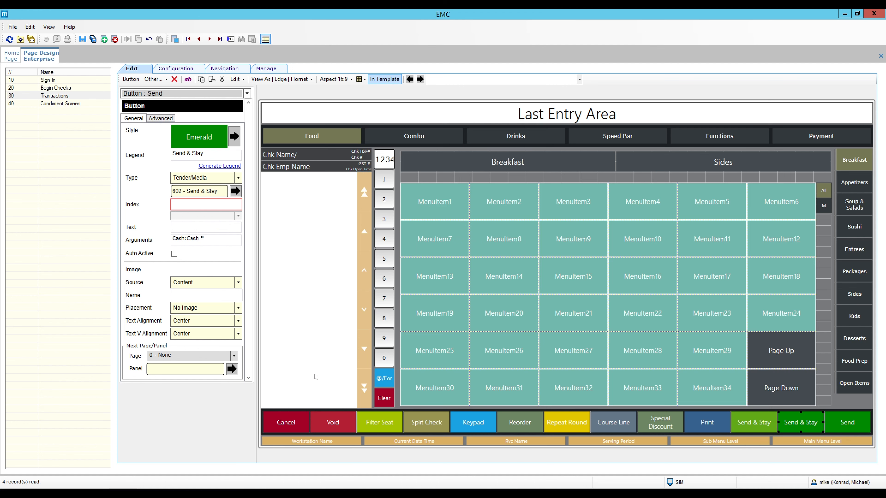
pyautogui.click(234, 136)
pyautogui.doubleClick(205, 206)
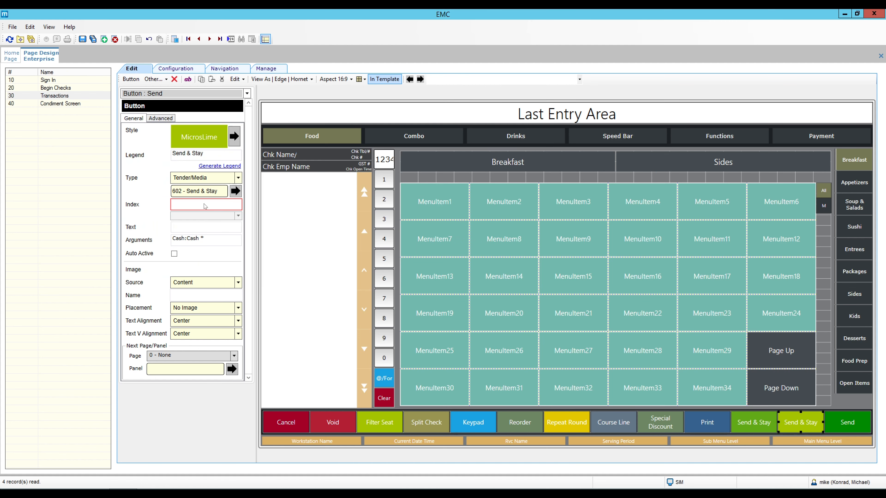